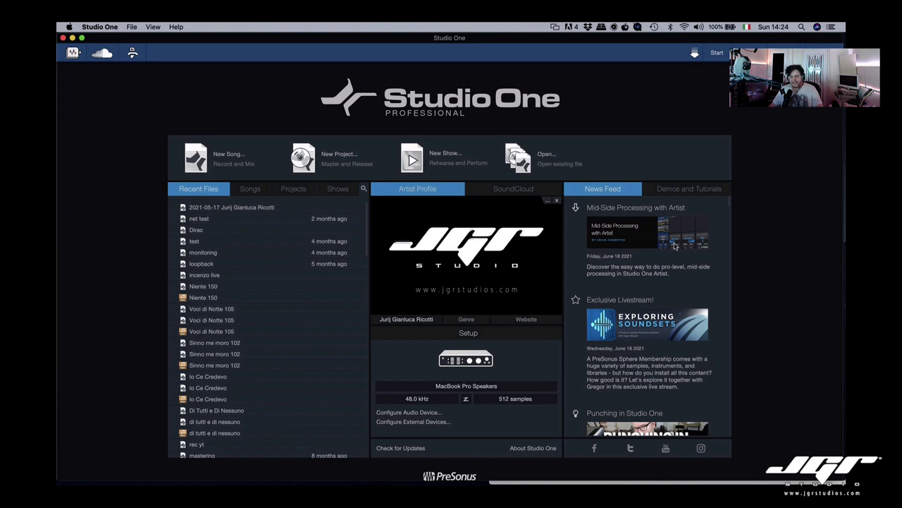
{"action": "scroll", "coordinate": [714, 386], "scroll_direction": "down", "scroll_amount": 1}
{"action": "scroll", "coordinate": [714, 385], "scroll_direction": "down", "scroll_amount": 2}
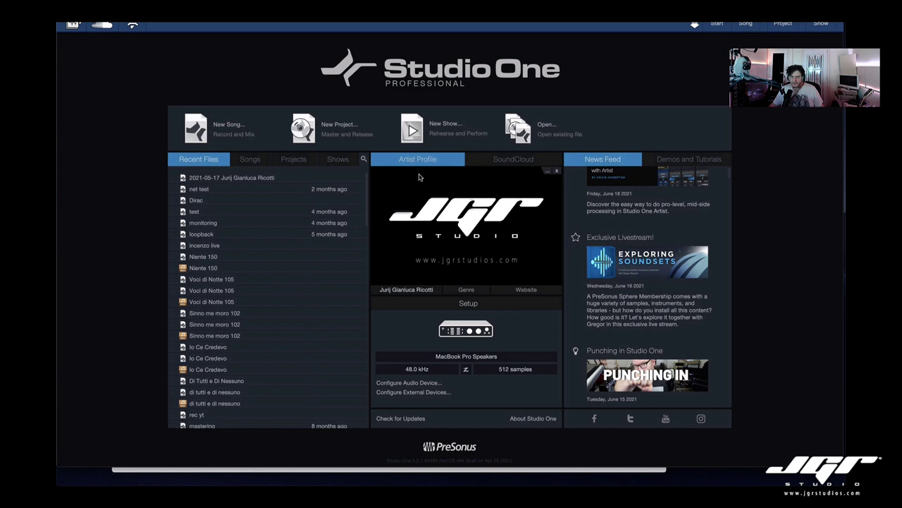
- Switch to Universal Control and examine the Quantum 2626 mixer's ADAT page, MIDI Control options and RTA analyzer
{"action": "key", "text": "super+Tab"}
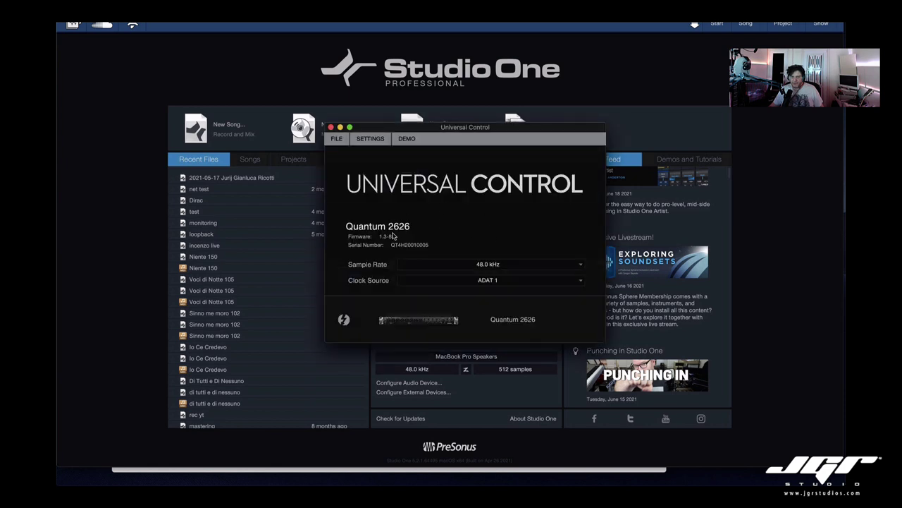
{"action": "double_click", "coordinate": [445, 318]}
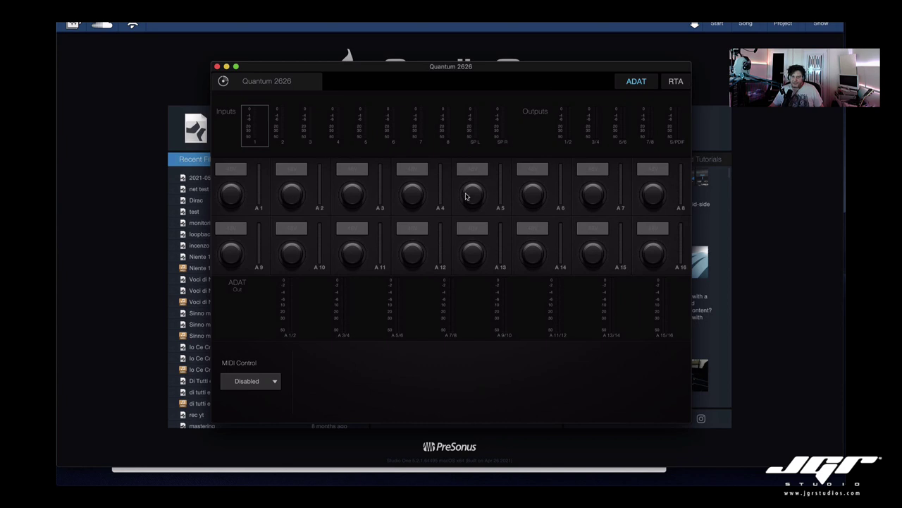
{"action": "left_click", "coordinate": [275, 384]}
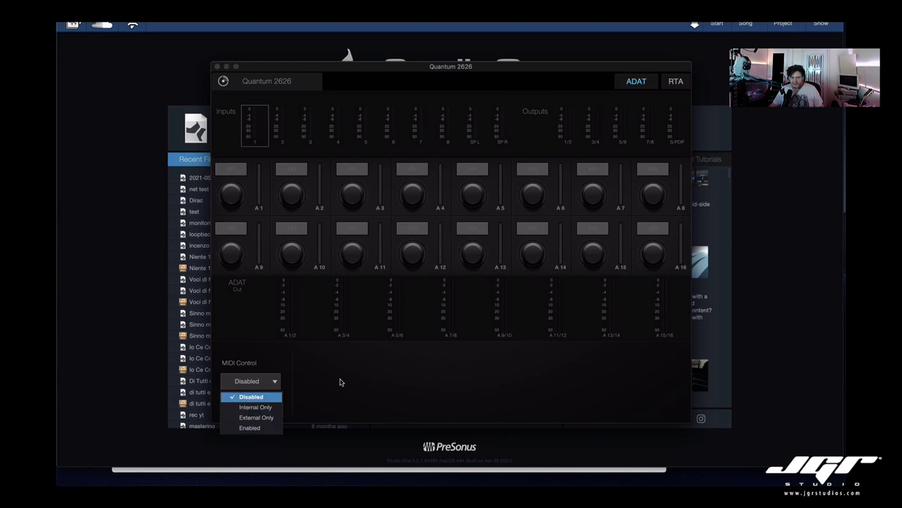
{"action": "left_click", "coordinate": [636, 81]}
{"action": "left_click", "coordinate": [636, 81]}
{"action": "left_click", "coordinate": [677, 82]}
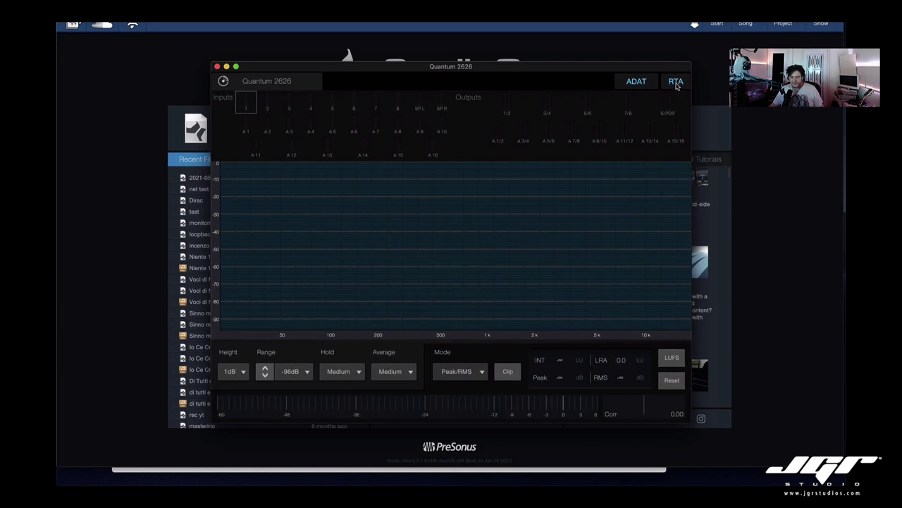
{"action": "left_click", "coordinate": [676, 82]}
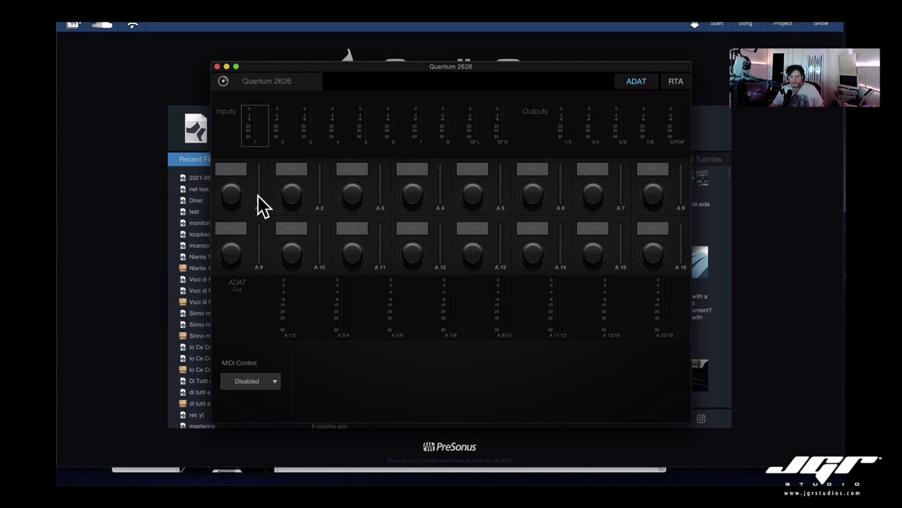
{"action": "left_click", "coordinate": [136, 138]}
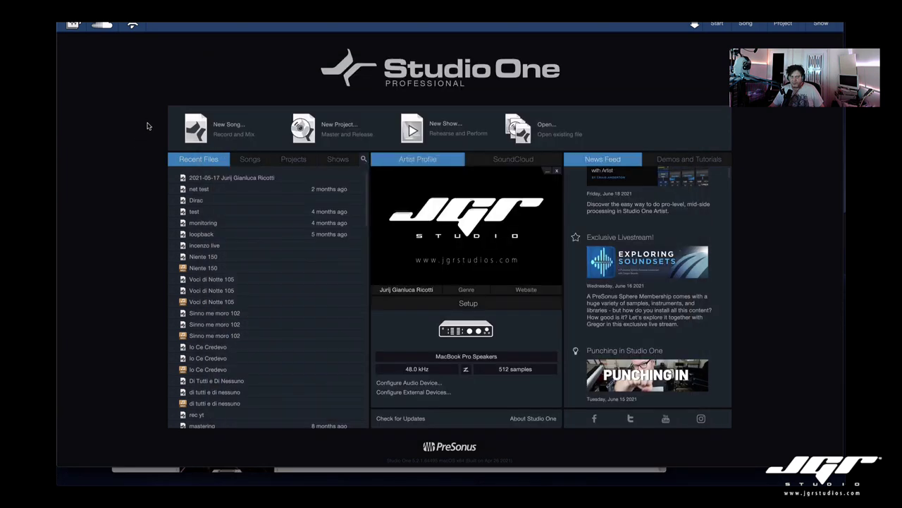
- Set the playback and recording device to Quantum 2626 in Studio One's audio setup
{"action": "left_click", "coordinate": [488, 367]}
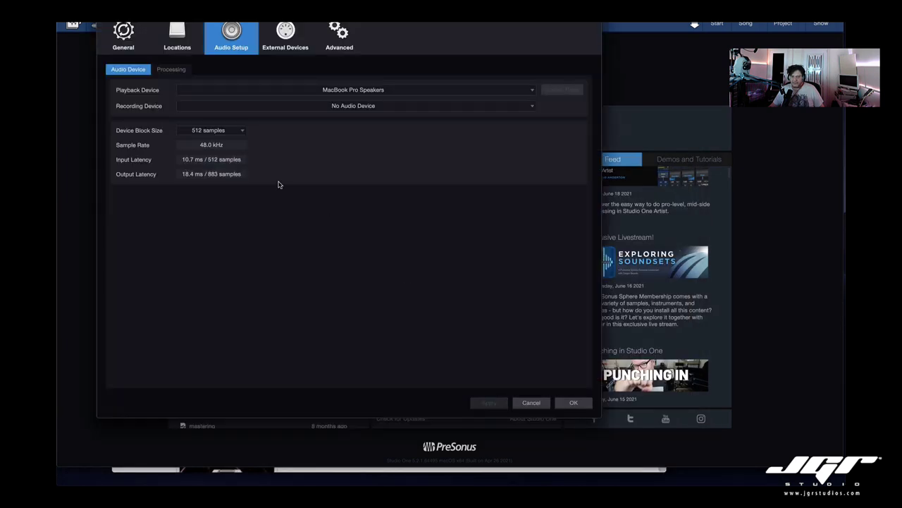
{"action": "left_click", "coordinate": [331, 90]}
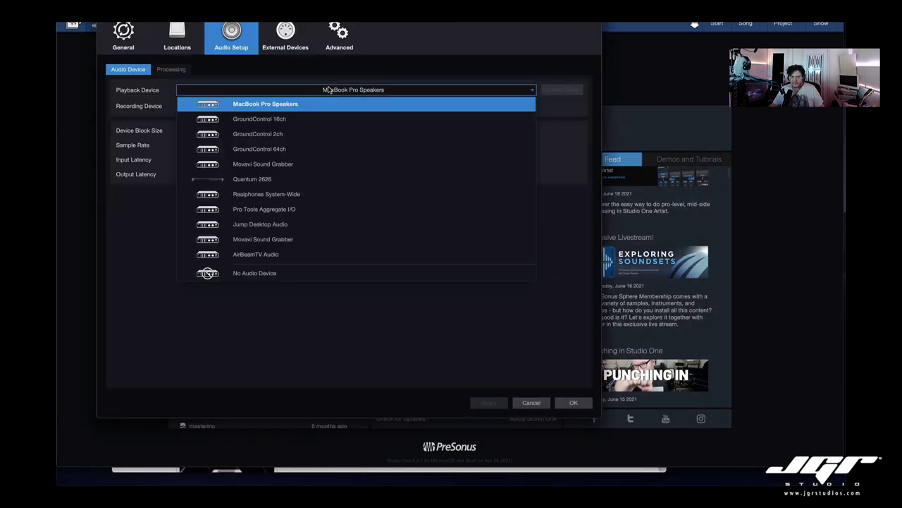
{"action": "left_click", "coordinate": [282, 179]}
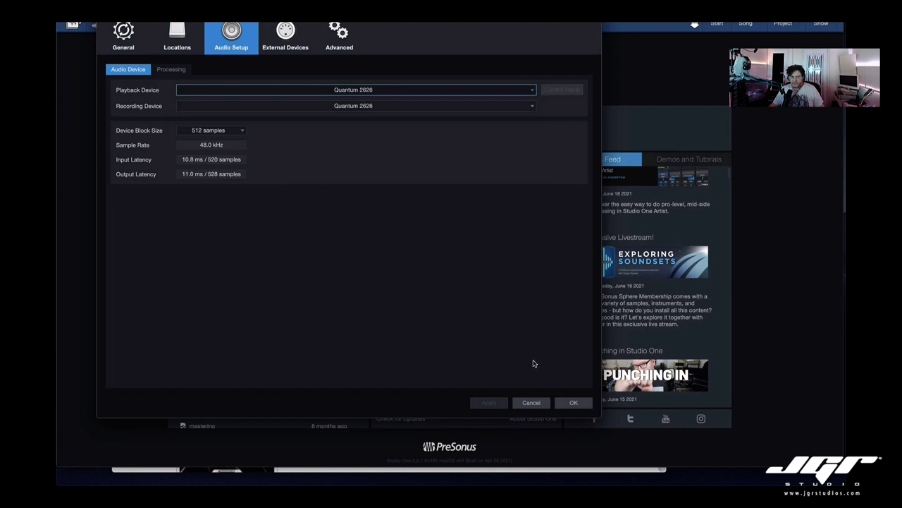
{"action": "left_click", "coordinate": [573, 403]}
- Create a new empty song at 48.0 kHz and 24 Bit, and show the mix console with the browser hidden
{"action": "key", "text": "super+n"}
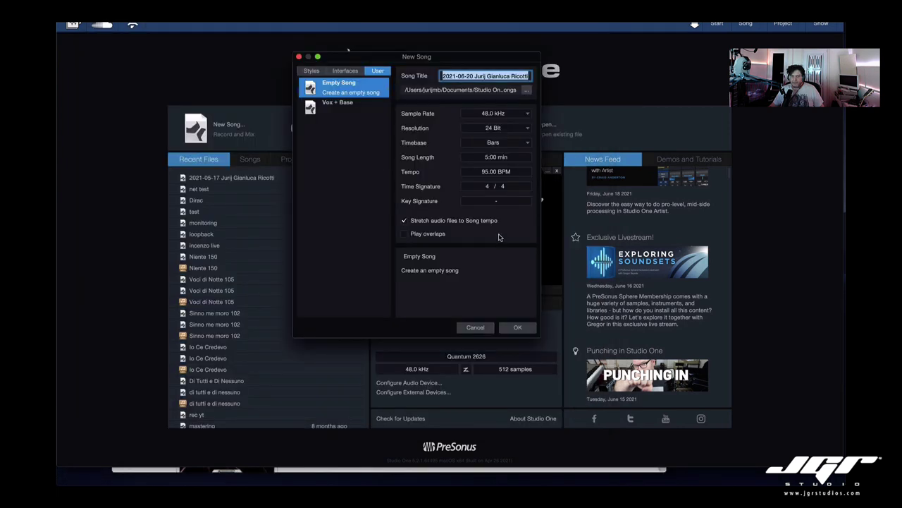
{"action": "left_click", "coordinate": [518, 327]}
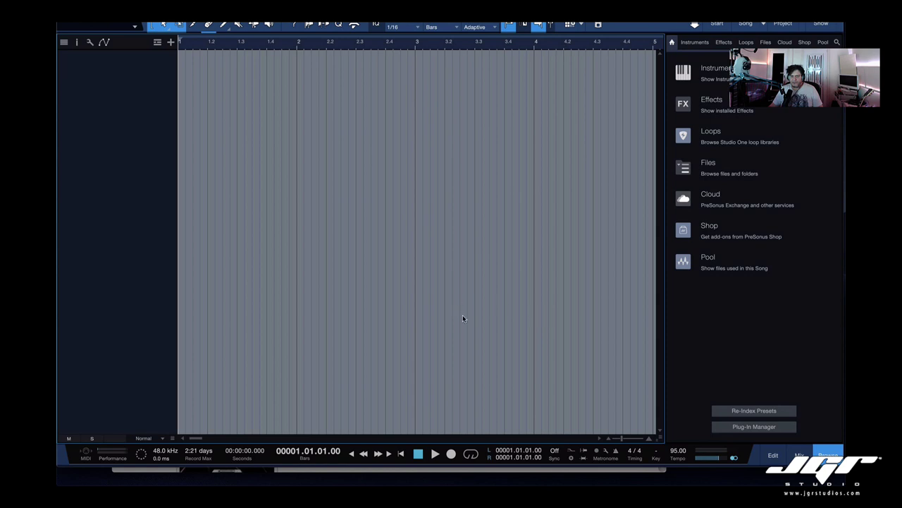
{"action": "left_click", "coordinate": [801, 455]}
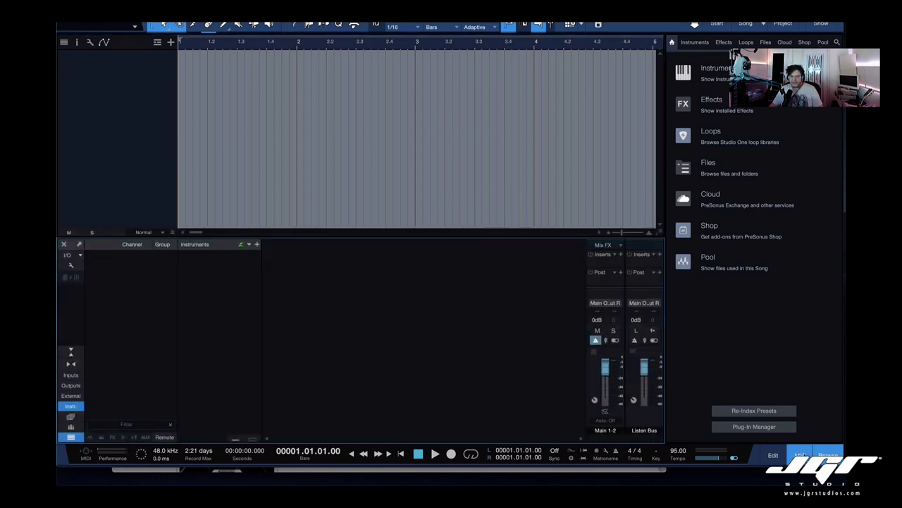
{"action": "left_click", "coordinate": [827, 455]}
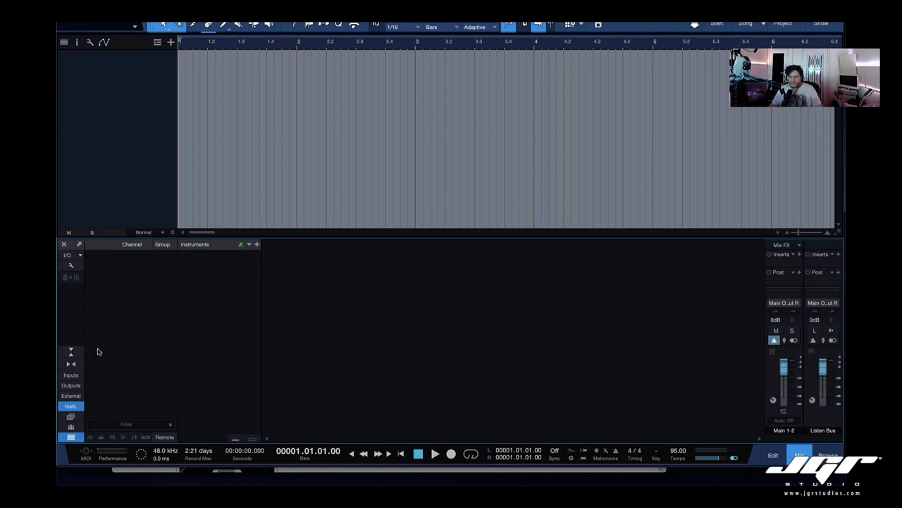
- Show the input and output channels in an enlarged console, with the instrument rack and channel list hidden
{"action": "left_click", "coordinate": [71, 375]}
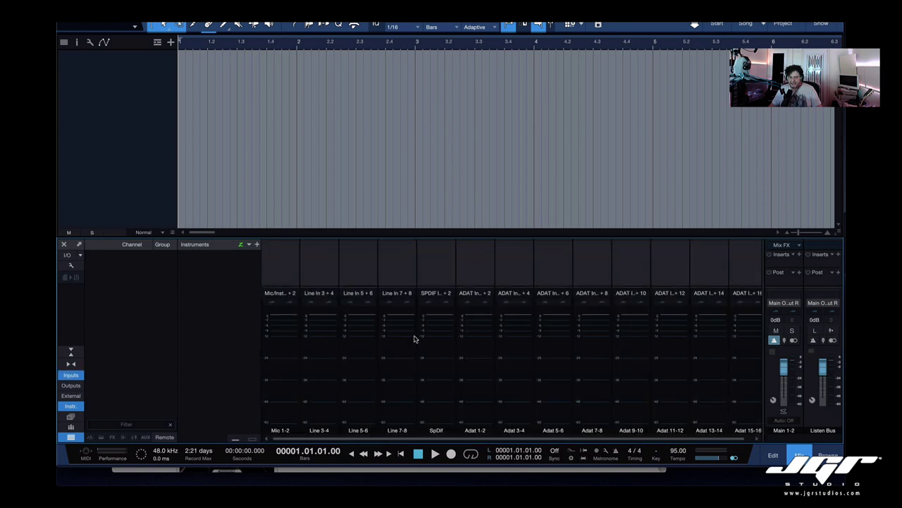
{"action": "left_click", "coordinate": [79, 386]}
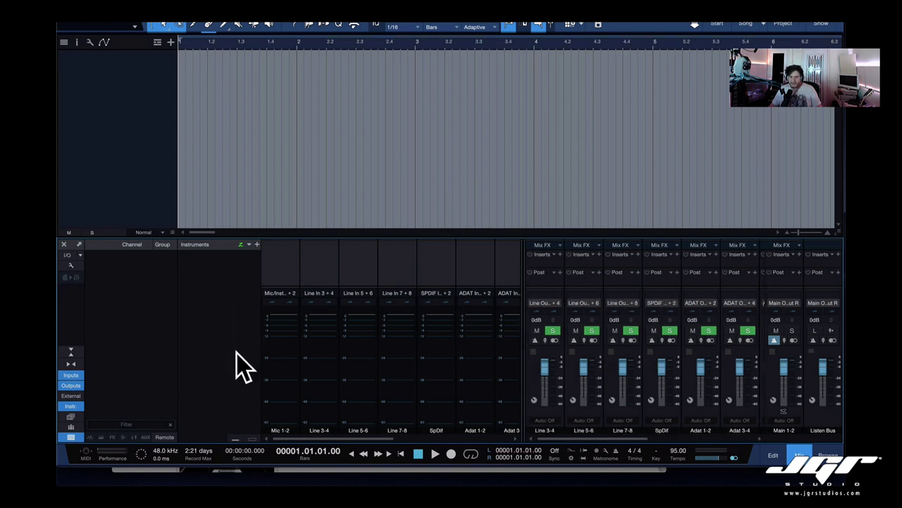
{"action": "left_click", "coordinate": [70, 405]}
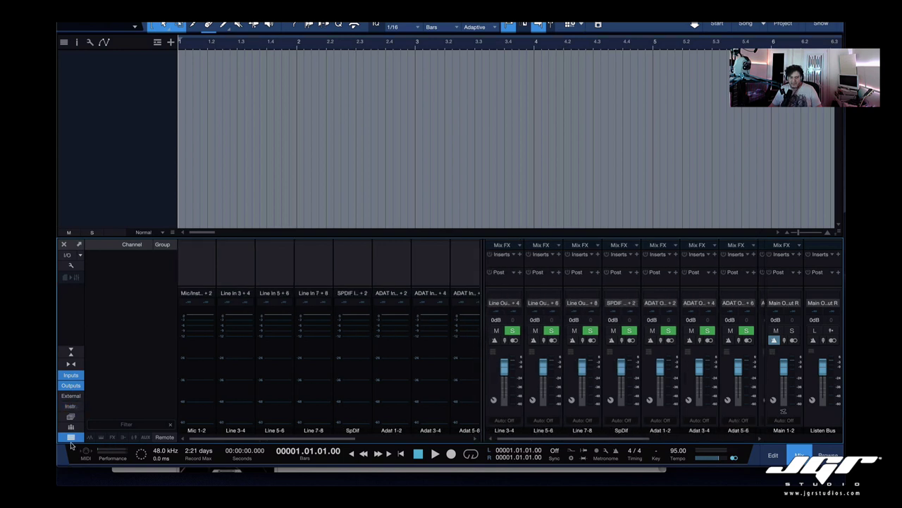
{"action": "left_click", "coordinate": [70, 438]}
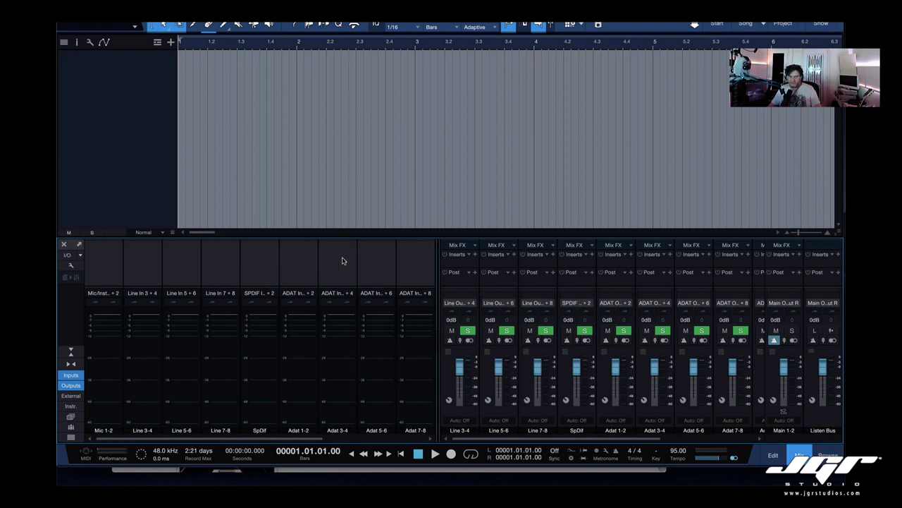
{"action": "left_click_drag", "start_coordinate": [395, 237], "coordinate": [409, 125]}
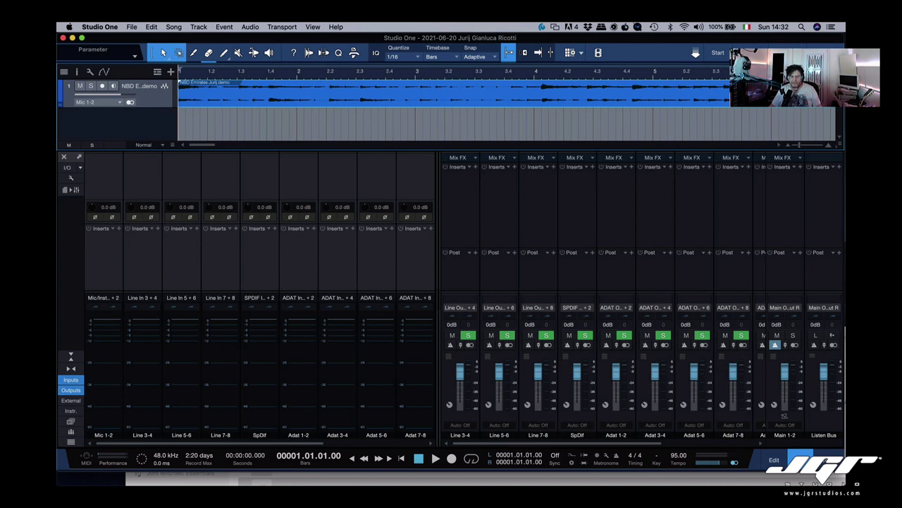
- Play back the imported demo track briefly and stop it
{"action": "key", "text": "space"}
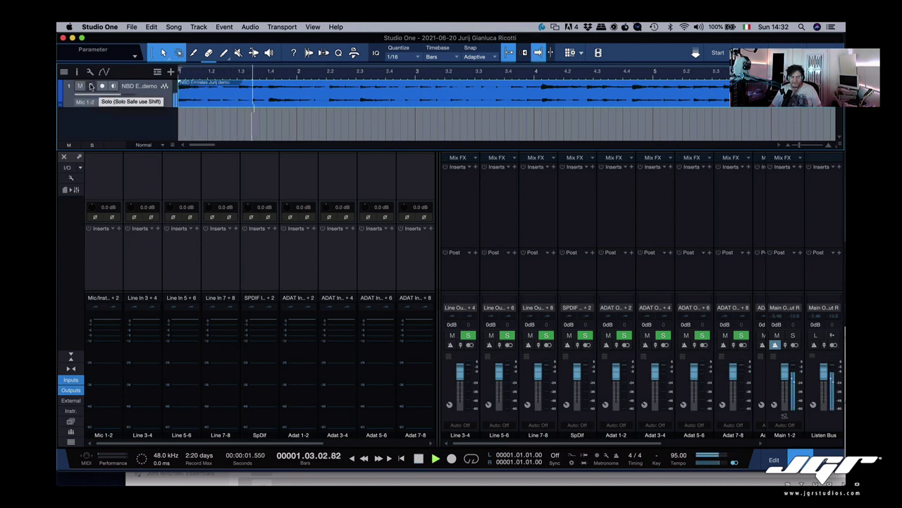
{"action": "key", "text": "space"}
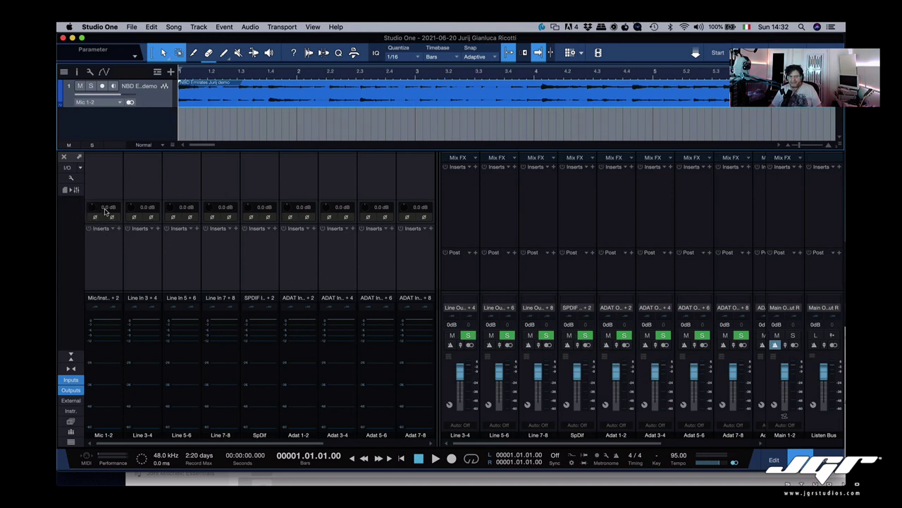
- Enable Input controls among the console's channel components and enlarge the console vertically
{"action": "left_click", "coordinate": [78, 169]}
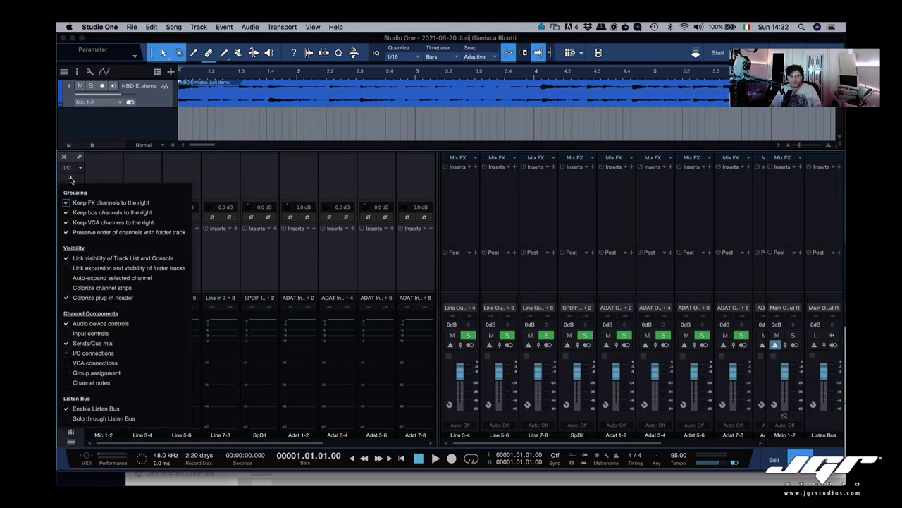
{"action": "left_click", "coordinate": [66, 334]}
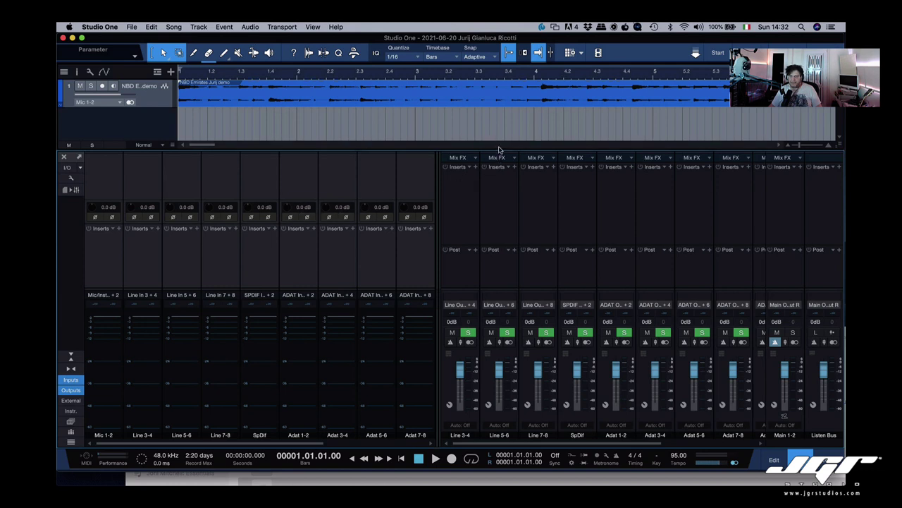
{"action": "left_click_drag", "start_coordinate": [499, 151], "coordinate": [498, 99]}
{"action": "left_click", "coordinate": [490, 185]}
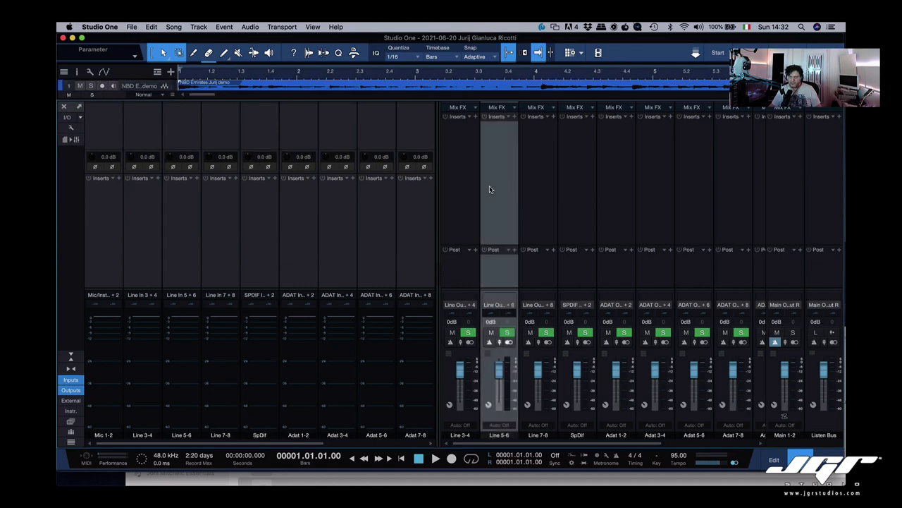
- Hide the input and output channels in the console and set the demo track's input gain to +1.2 dB
{"action": "left_click", "coordinate": [72, 391]}
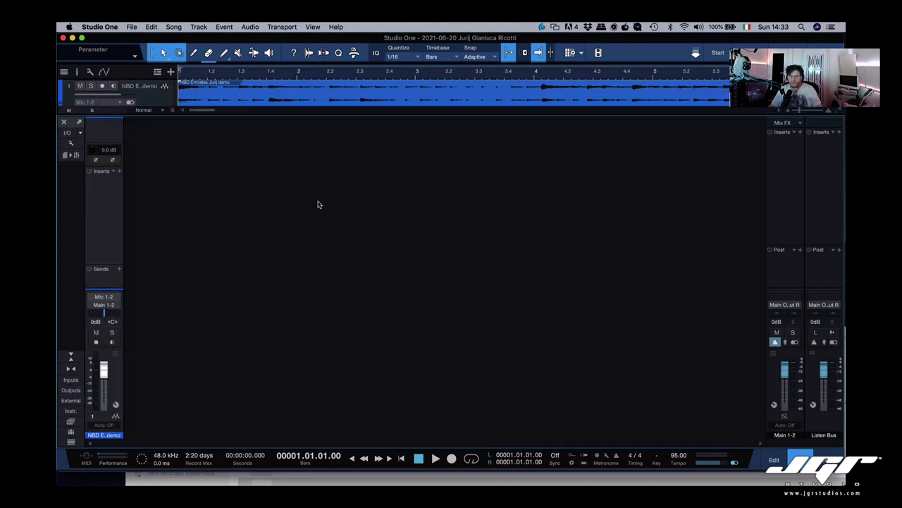
{"action": "left_click", "coordinate": [110, 209]}
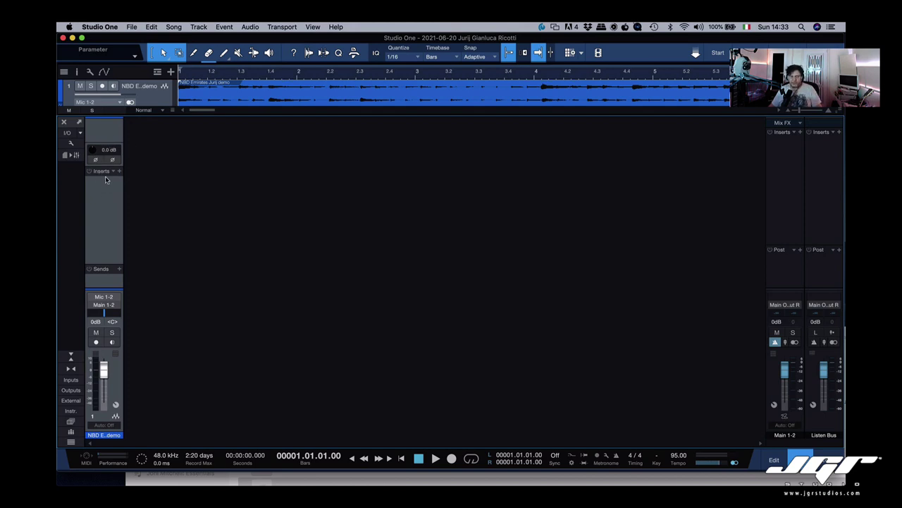
{"action": "mouse_move", "coordinate": [94, 150]}
{"action": "left_mouse_down"}
{"action": "mouse_move", "coordinate": [94, 173]}
{"action": "mouse_move", "coordinate": [83, 129]}
{"action": "mouse_move", "coordinate": [84, 140]}
{"action": "left_mouse_up"}
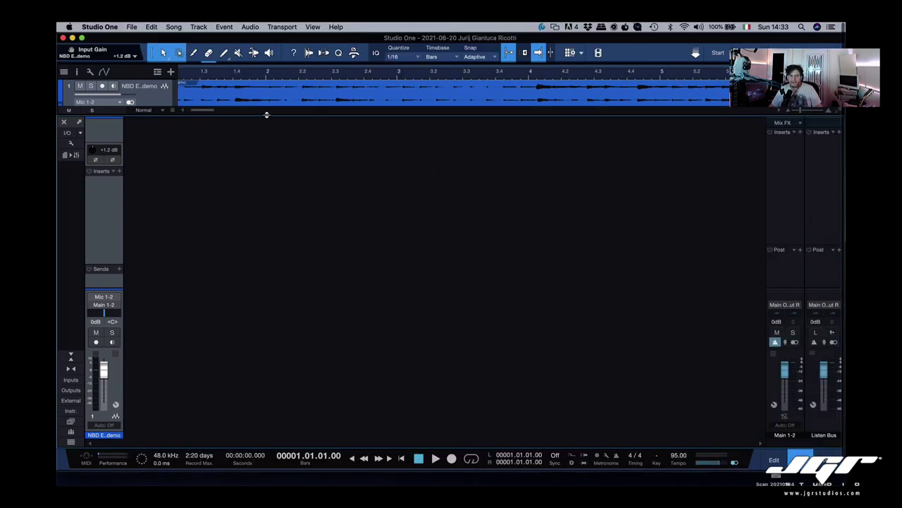
- In the song's Audio I/O Setup, check the output routing and remove every input except Mic 1-2
{"action": "left_click_drag", "start_coordinate": [267, 114], "coordinate": [270, 159]}
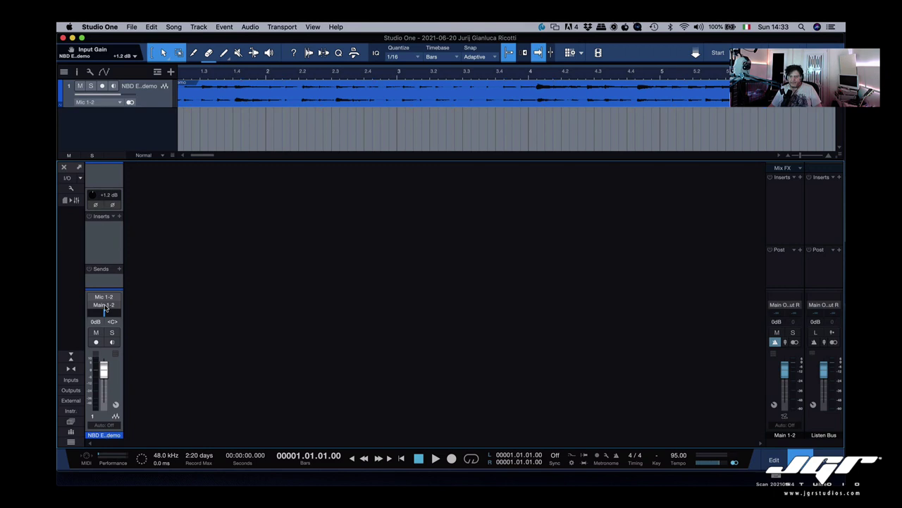
{"action": "left_click", "coordinate": [68, 178]}
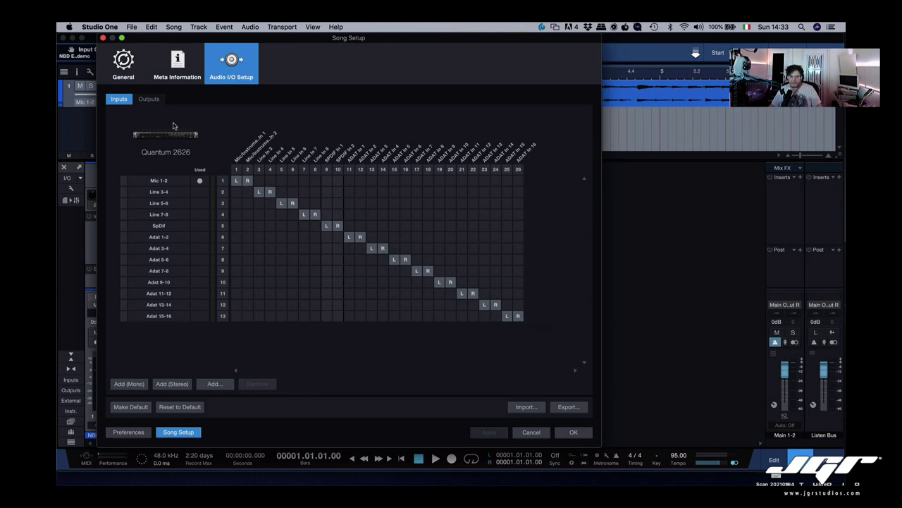
{"action": "left_click", "coordinate": [146, 103]}
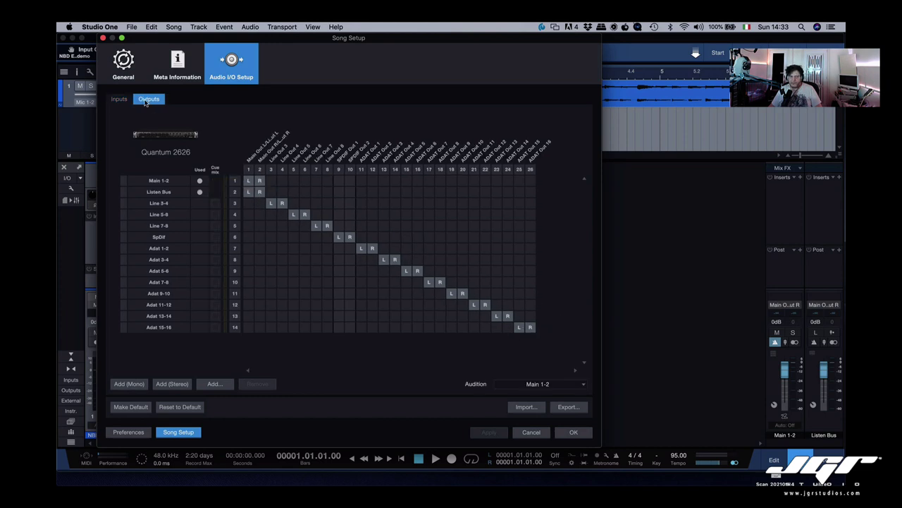
{"action": "left_click", "coordinate": [124, 100]}
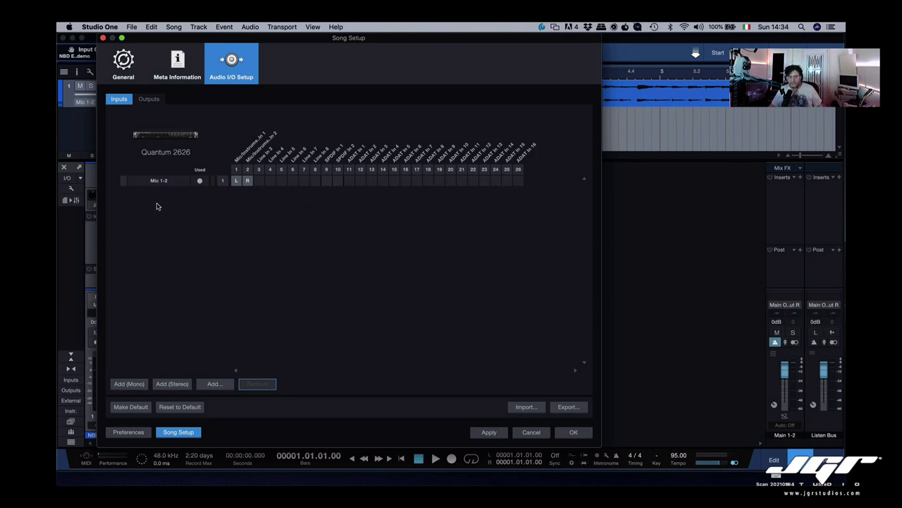
- Add twelve stereo inputs and one mono input to the Quantum 2626 input list
{"action": "left_click", "coordinate": [179, 384]}
{"action": "left_click", "coordinate": [178, 384]}
{"action": "left_click", "coordinate": [178, 384]}
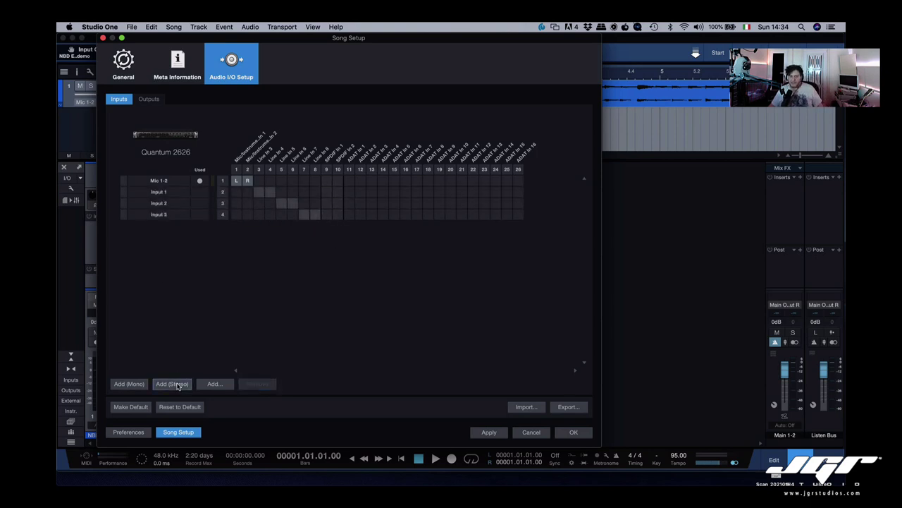
{"action": "left_click", "coordinate": [178, 384]}
{"action": "left_click", "coordinate": [178, 384]}
{"action": "left_click", "coordinate": [178, 384]}
{"action": "left_click", "coordinate": [179, 384]}
{"action": "left_click", "coordinate": [178, 384]}
{"action": "left_click", "coordinate": [178, 384]}
{"action": "left_click", "coordinate": [178, 384]}
{"action": "left_click", "coordinate": [178, 384]}
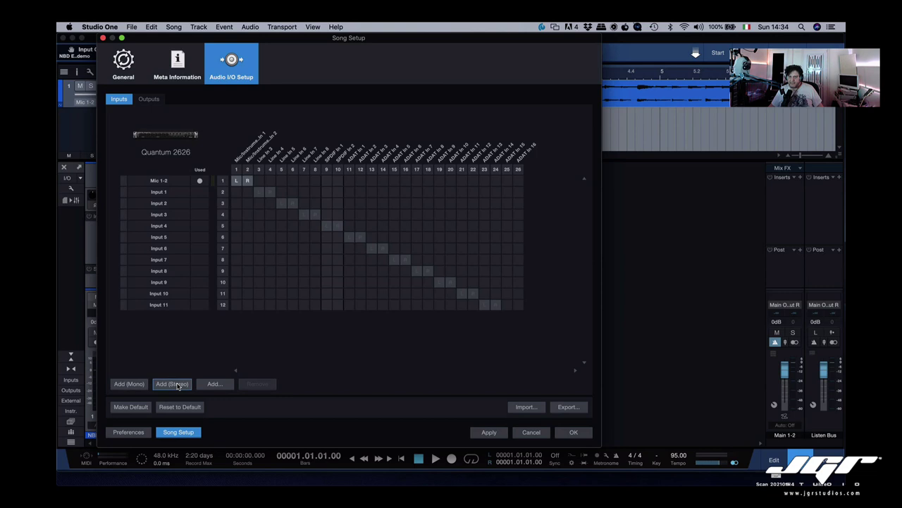
{"action": "left_click", "coordinate": [178, 384]}
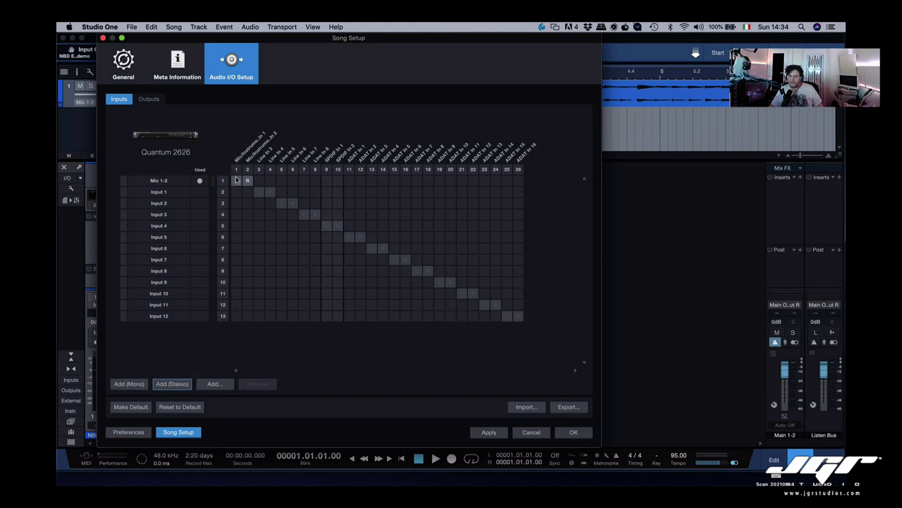
{"action": "left_click", "coordinate": [129, 384]}
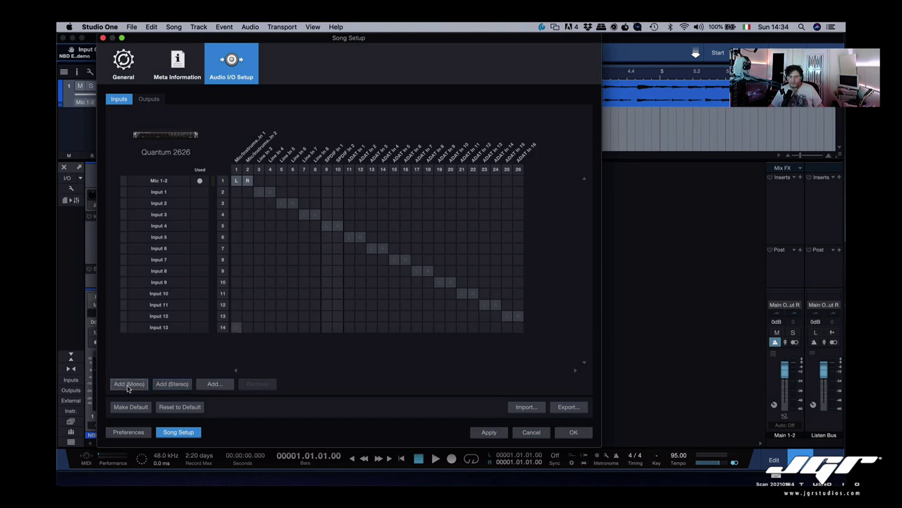
- Add a second mono input to the Quantum 2626 input list and apply the input changes
{"action": "left_click", "coordinate": [128, 384]}
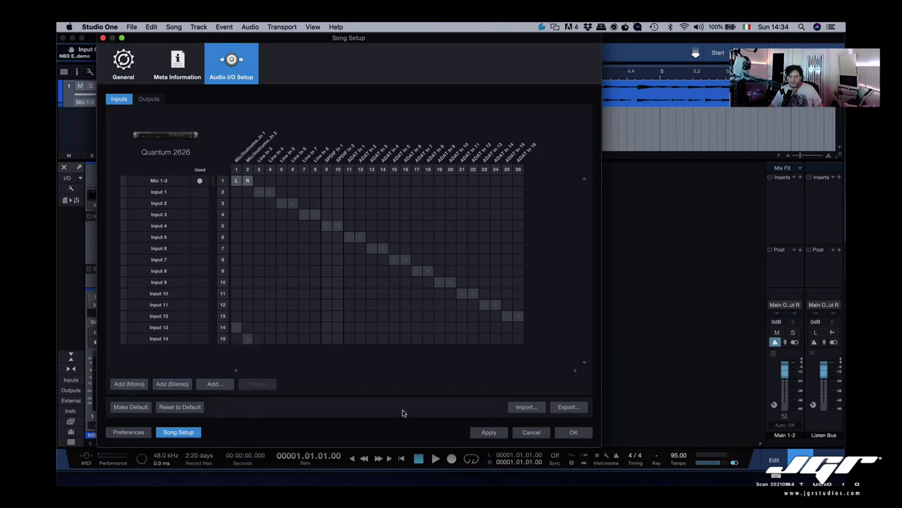
{"action": "left_click", "coordinate": [490, 432]}
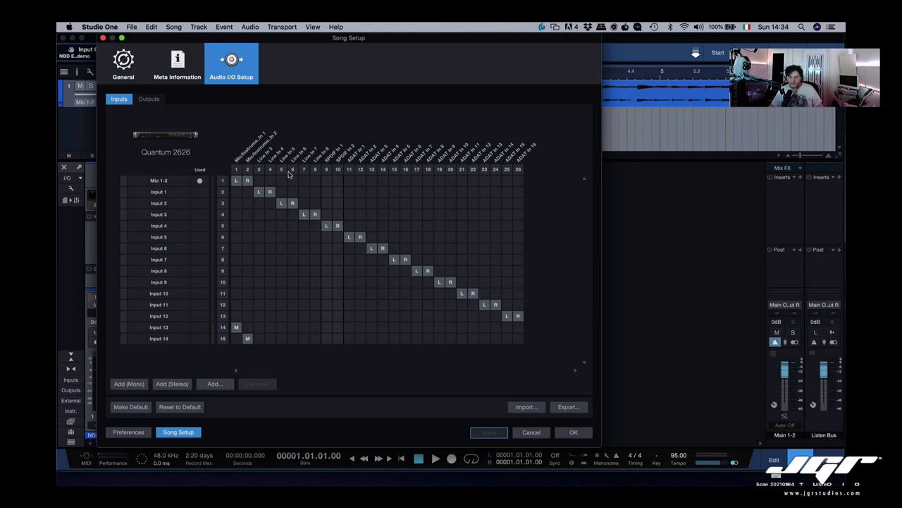
- Rename the two mono inputs, Input 13 and Input 14, as Mic 1 and Mic 2, and confirm the song setup
{"action": "left_click", "coordinate": [169, 326]}
{"action": "left_click", "coordinate": [175, 326]}
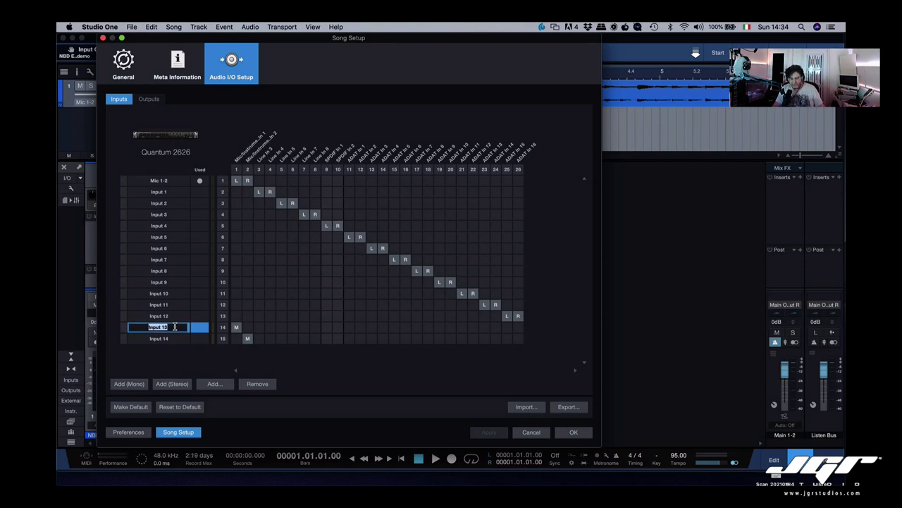
{"action": "type", "text": "Mic 1"}
{"action": "key", "text": "Tab"}
{"action": "type", "text": "Mic 2"}
{"action": "type", "text": "Mic 2"}
{"action": "key", "text": "Return"}
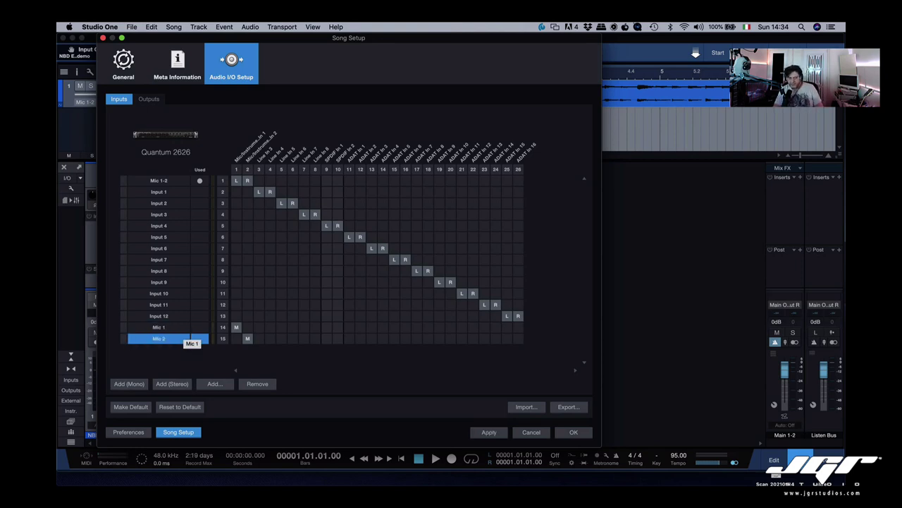
{"action": "left_click", "coordinate": [188, 182]}
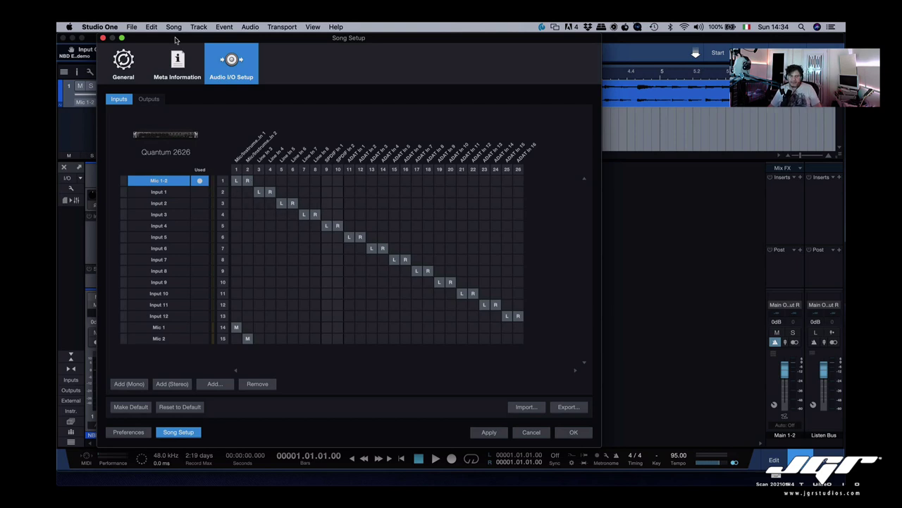
{"action": "left_click_drag", "start_coordinate": [177, 41], "coordinate": [292, 42]}
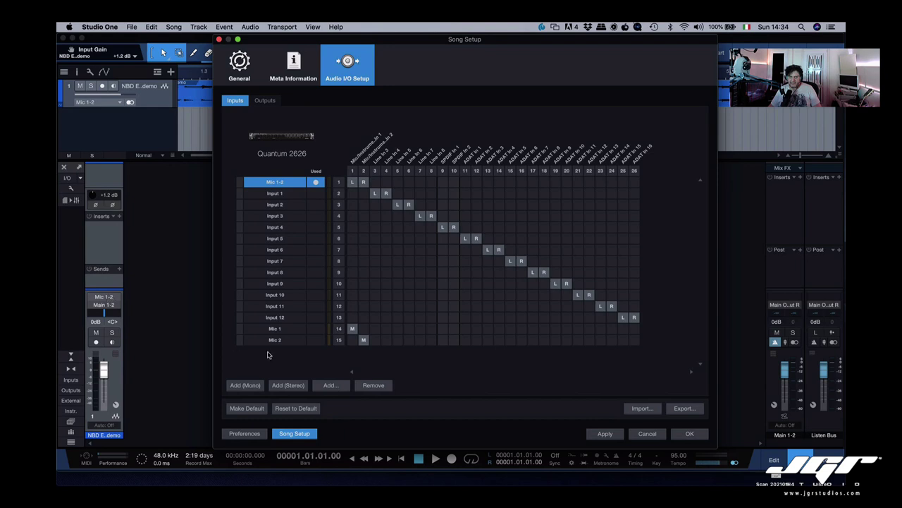
{"action": "left_click", "coordinate": [694, 435]}
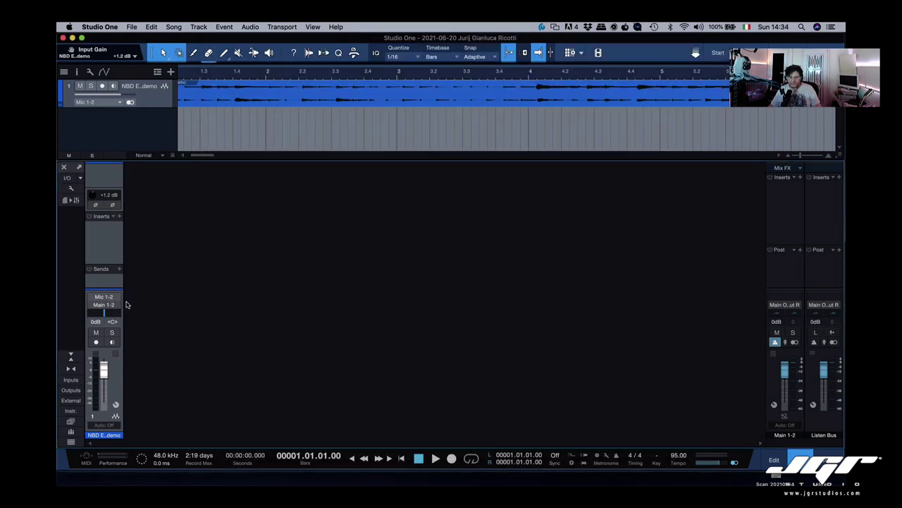
- Review the demo channel's available inputs, and the output routing and Audition choices in the song's Audio I/O Setup
{"action": "left_click", "coordinate": [104, 296]}
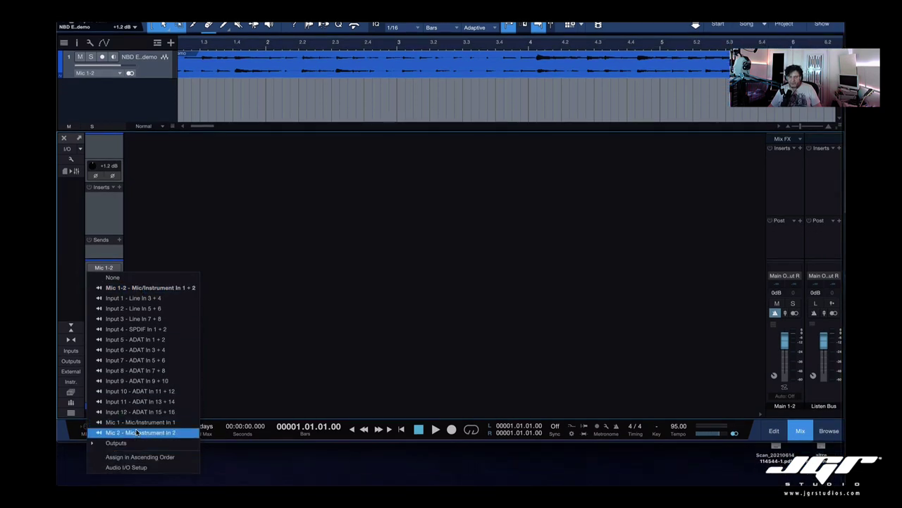
{"action": "left_click", "coordinate": [233, 270]}
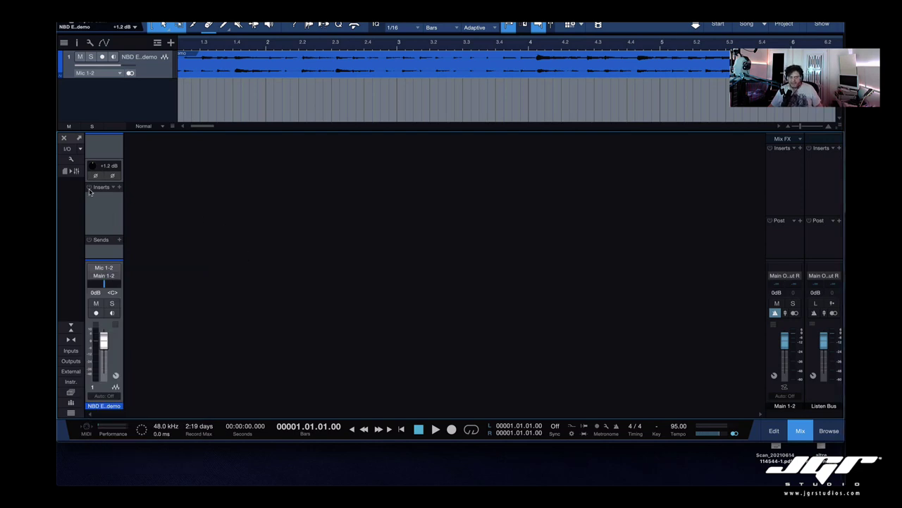
{"action": "left_click", "coordinate": [68, 150]}
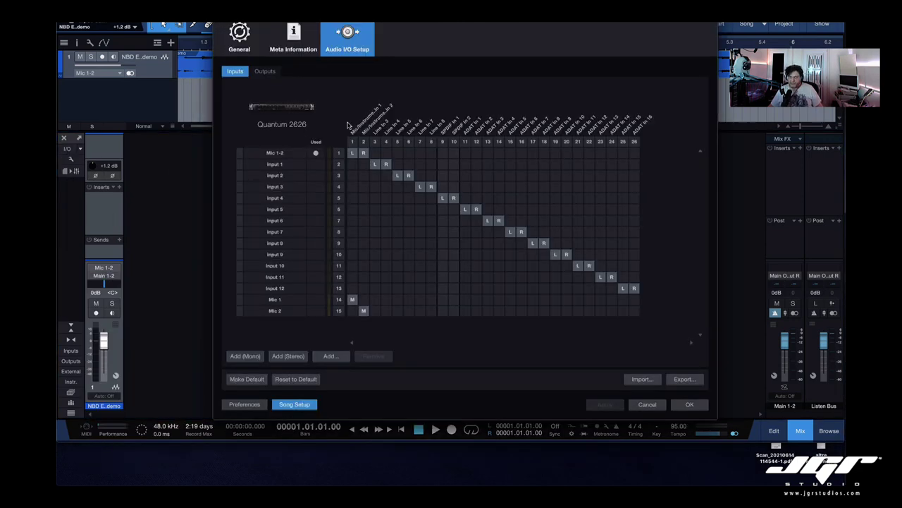
{"action": "left_click", "coordinate": [265, 71]}
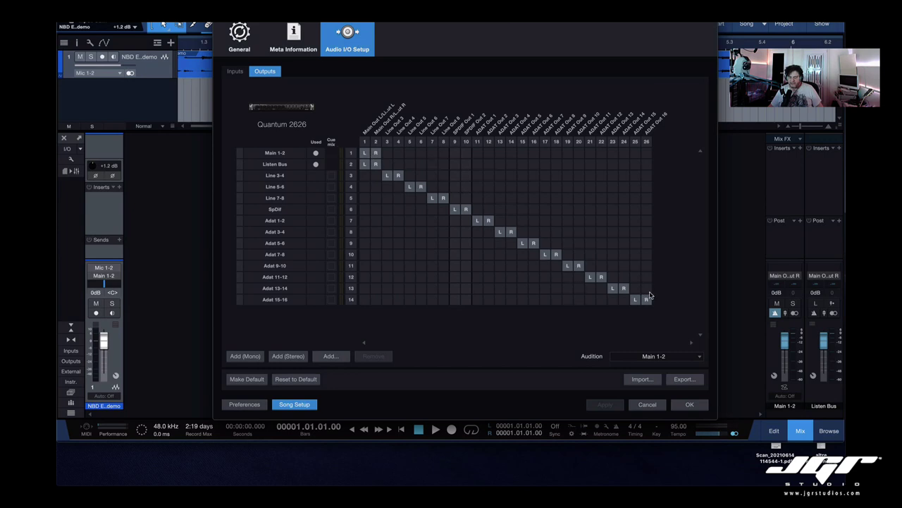
{"action": "left_click", "coordinate": [678, 359]}
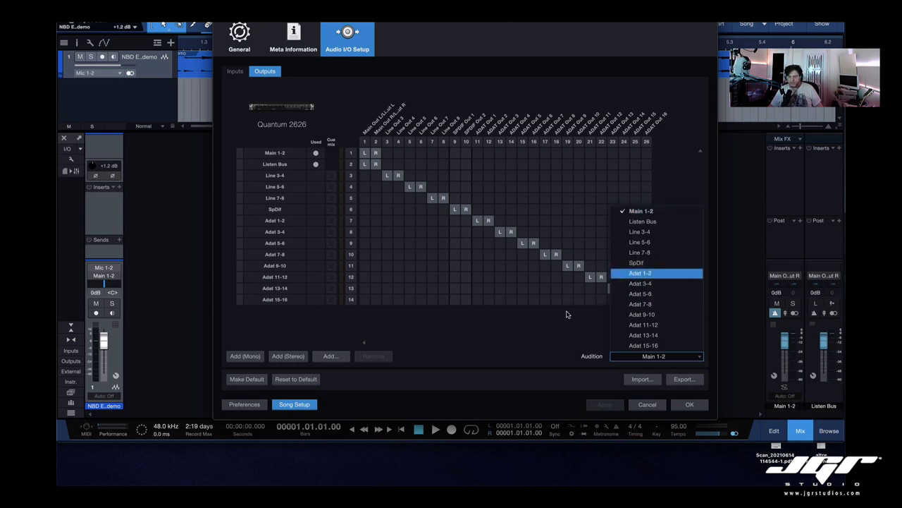
{"action": "left_click", "coordinate": [559, 337]}
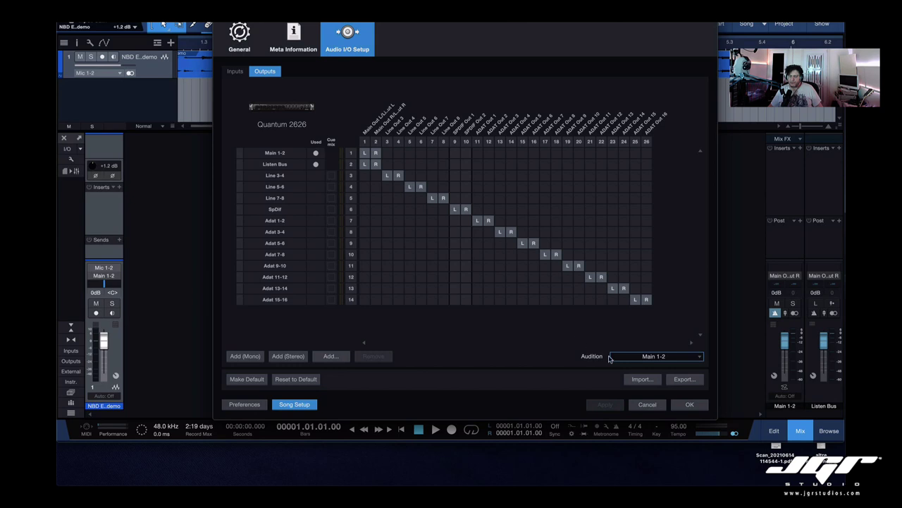
{"action": "left_click", "coordinate": [690, 404]}
- Play the start of the song briefly and review the output destinations available to the demo channel
{"action": "key", "text": "space"}
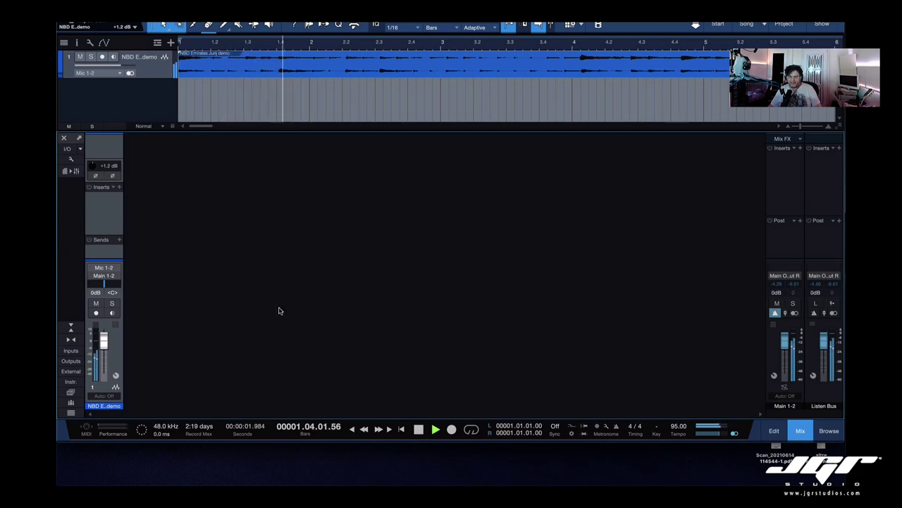
{"action": "key", "text": "space"}
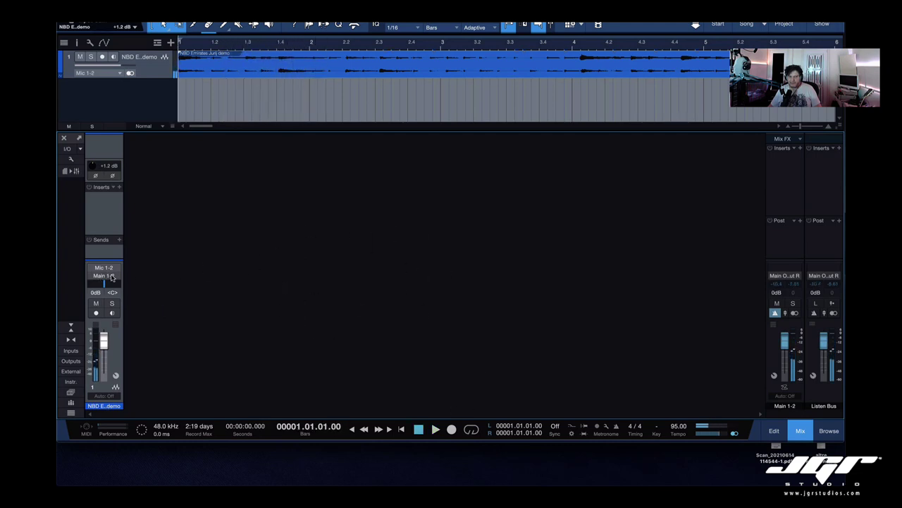
{"action": "left_click", "coordinate": [110, 276]}
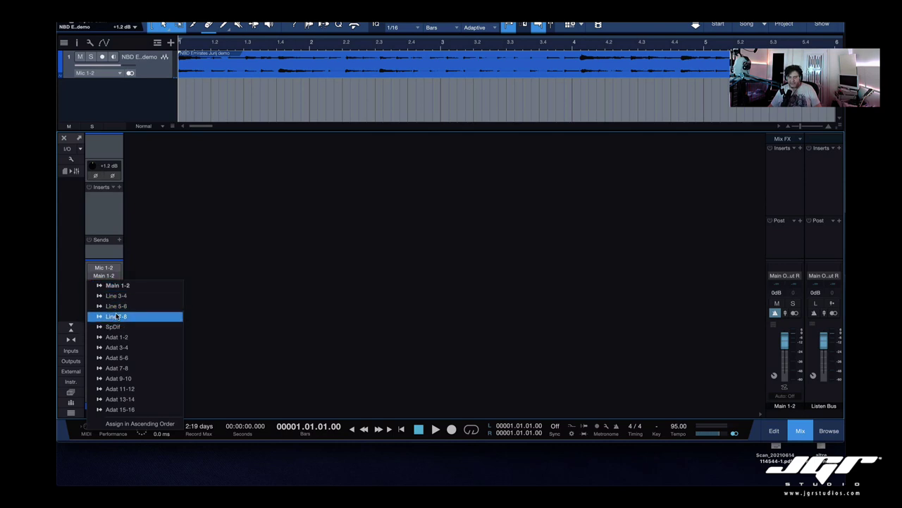
{"action": "left_click", "coordinate": [265, 320]}
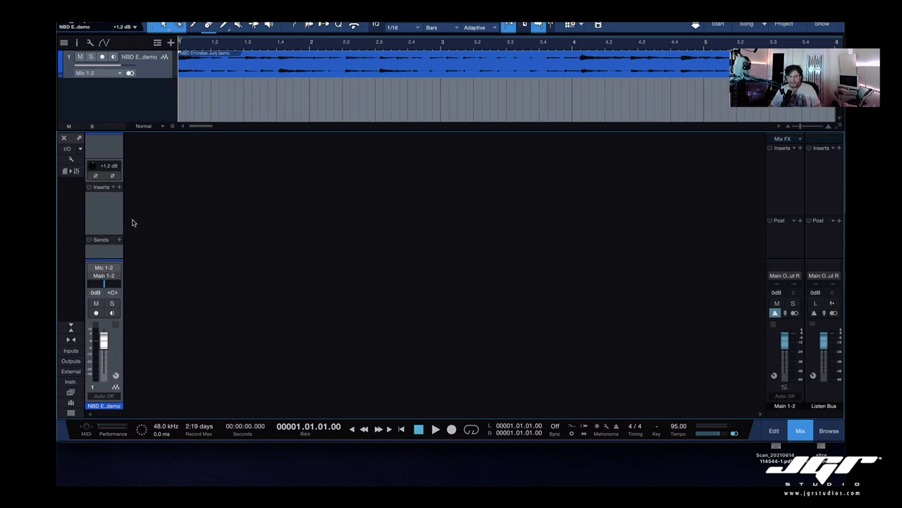
- Add four bus channels in succession, starting with a bus for the selected demo channel
{"action": "right_click", "coordinate": [157, 265]}
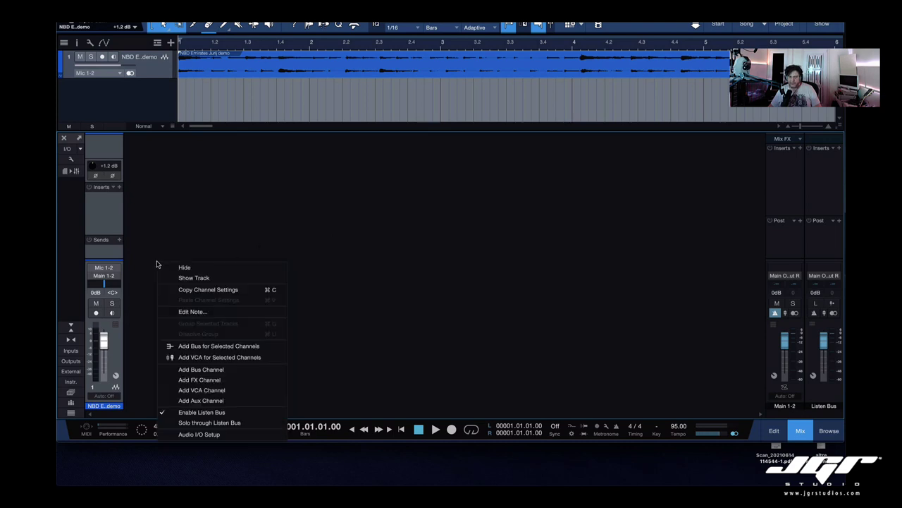
{"action": "left_click", "coordinate": [219, 346]}
{"action": "right_click", "coordinate": [238, 101]}
{"action": "left_click", "coordinate": [303, 196]}
{"action": "right_click", "coordinate": [303, 229]}
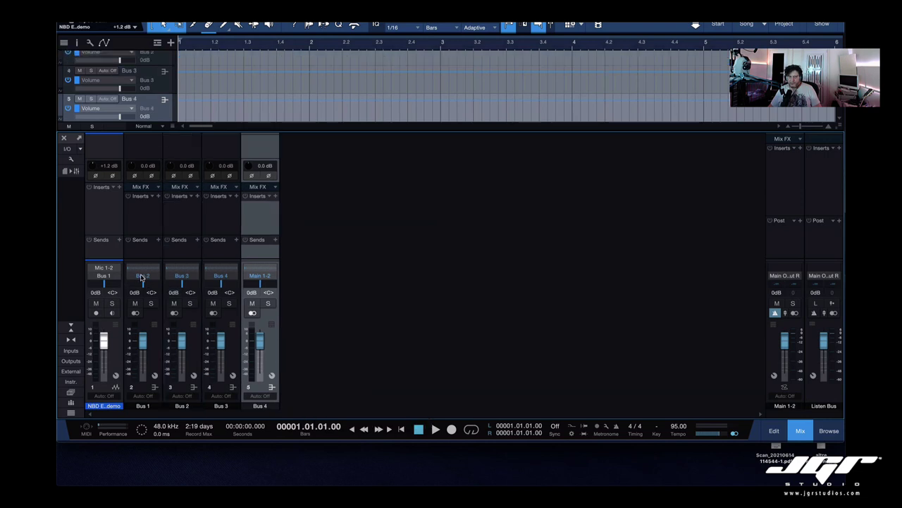
- Route Bus 1 to Main 1-2, Bus 2 to Line 3-4, Bus 3 to Line 5-6 and Bus 4 to Line 7-8
{"action": "left_click", "coordinate": [141, 276]}
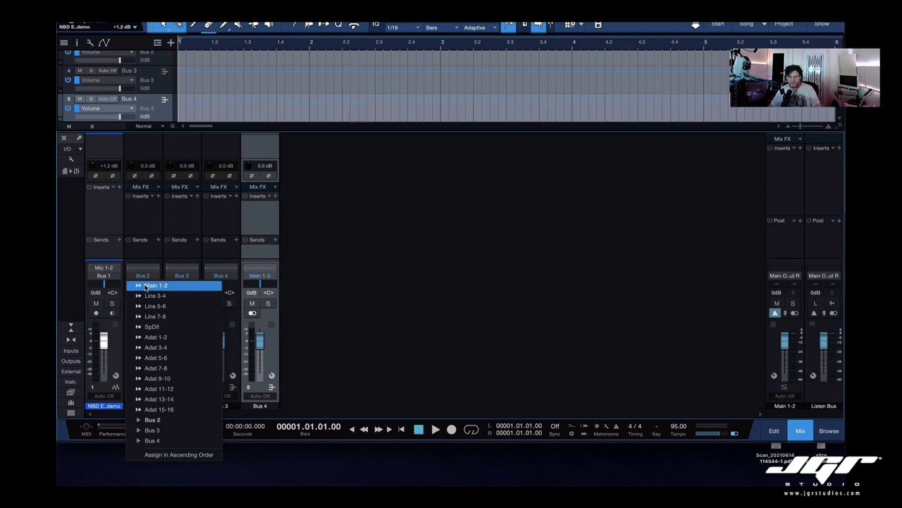
{"action": "left_click", "coordinate": [155, 285]}
{"action": "left_click", "coordinate": [182, 276]}
{"action": "left_click", "coordinate": [194, 295]}
{"action": "left_click", "coordinate": [218, 276]}
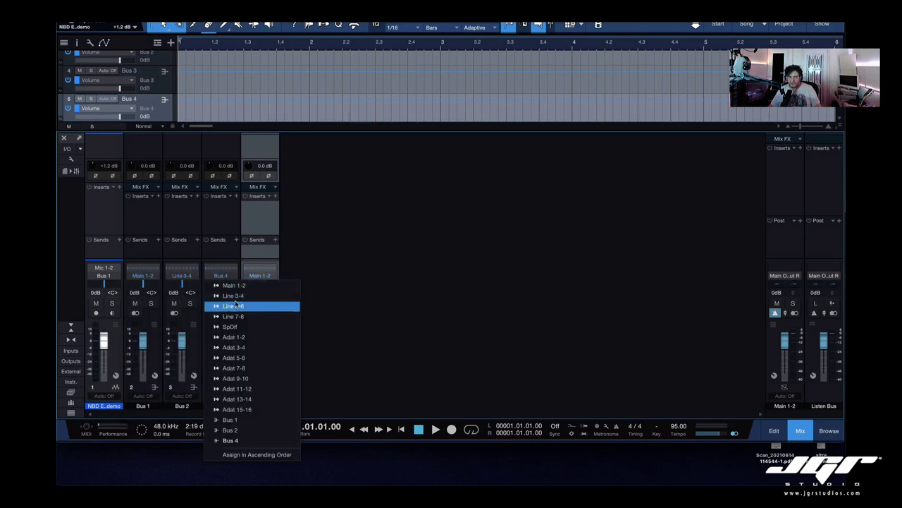
{"action": "left_click", "coordinate": [230, 306]}
{"action": "left_click", "coordinate": [267, 276]}
{"action": "left_click", "coordinate": [273, 316]}
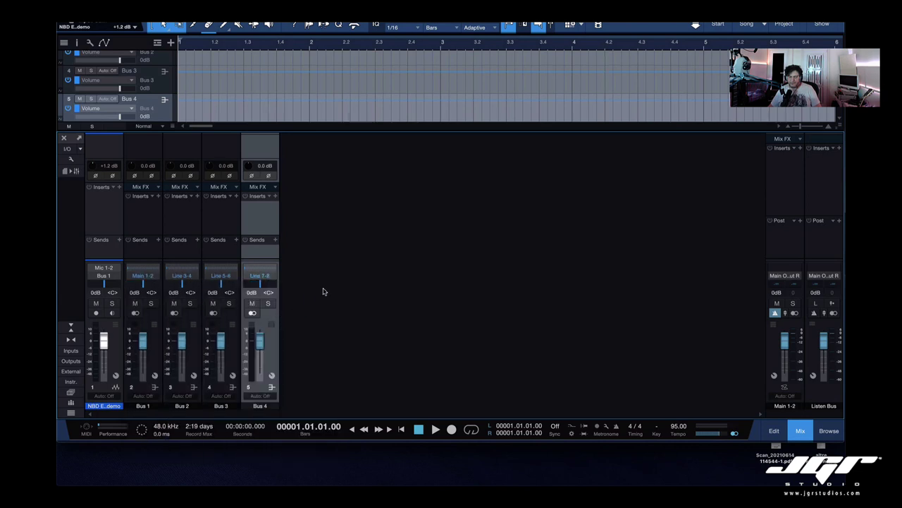
- Add sends from the demo channel to Bus 1 and Bus 2, enlarging the Sends area while the song plays
{"action": "left_click", "coordinate": [119, 240]}
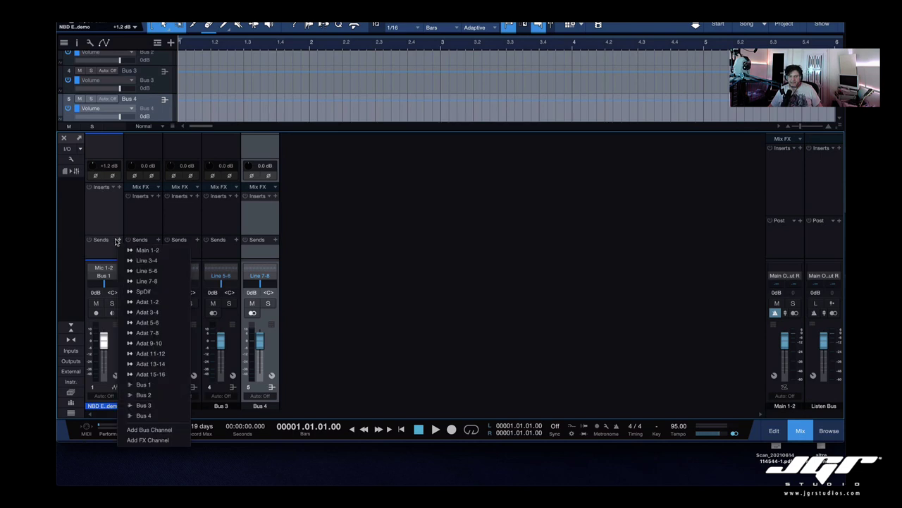
{"action": "left_click", "coordinate": [143, 384]}
{"action": "key", "text": "space"}
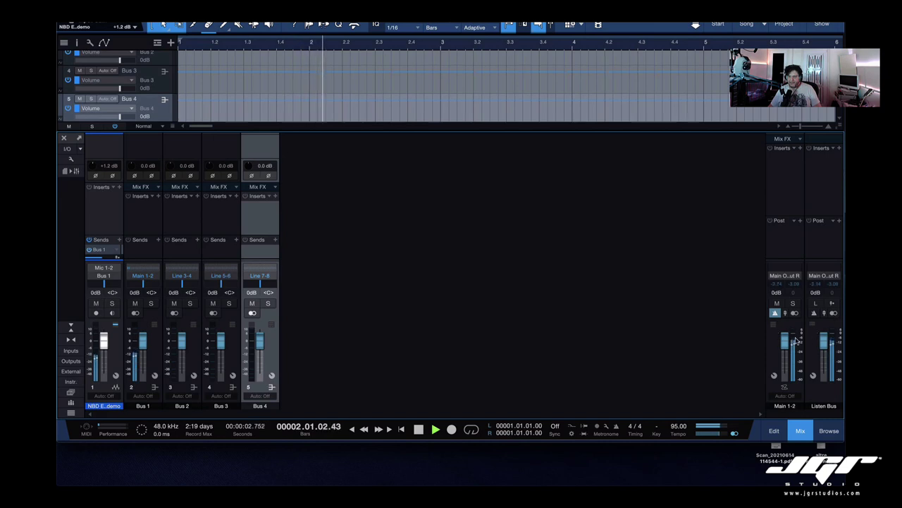
{"action": "left_click", "coordinate": [110, 235]}
{"action": "left_click_drag", "start_coordinate": [110, 237], "coordinate": [111, 212]}
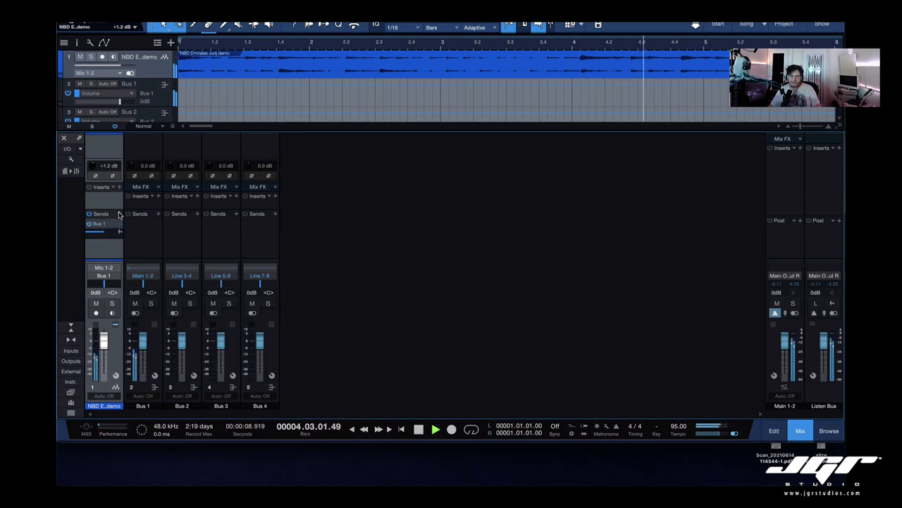
{"action": "left_click", "coordinate": [119, 214]}
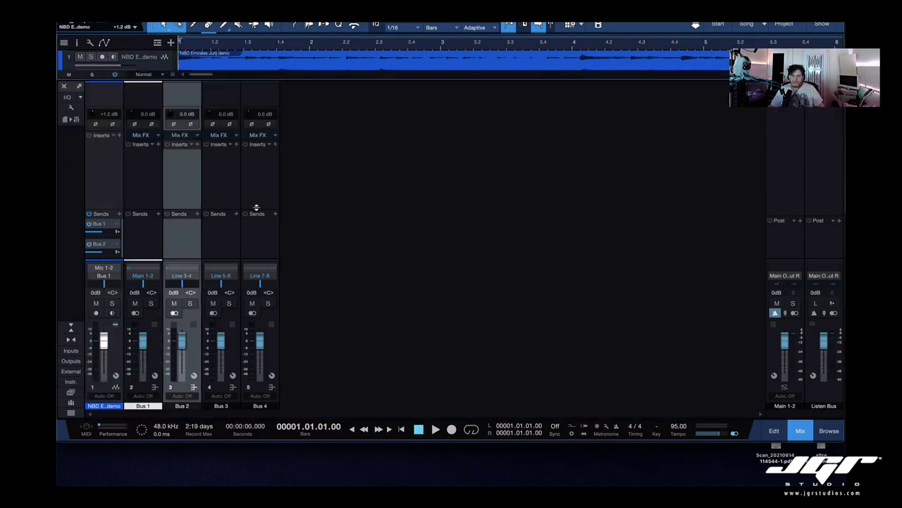
{"action": "left_click", "coordinate": [257, 203]}
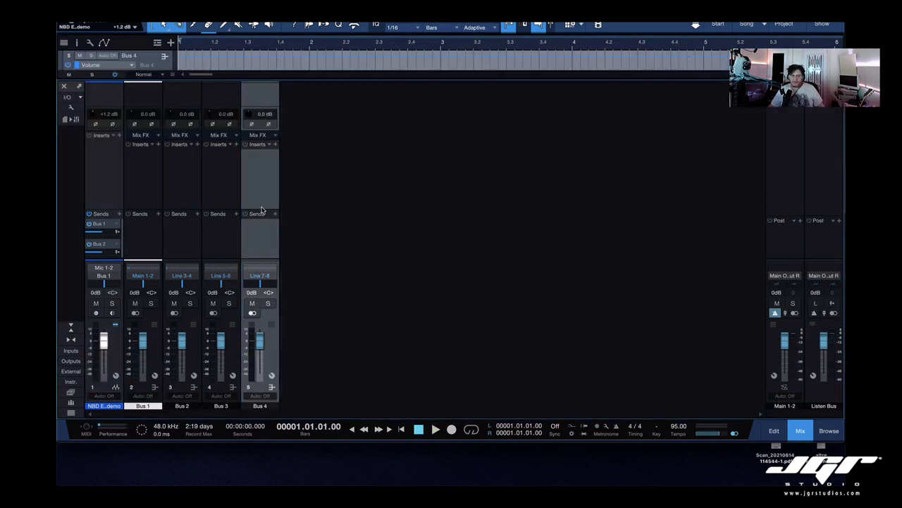
{"action": "left_click", "coordinate": [153, 202]}
{"action": "left_click", "coordinate": [188, 201]}
{"action": "left_click", "coordinate": [223, 199]}
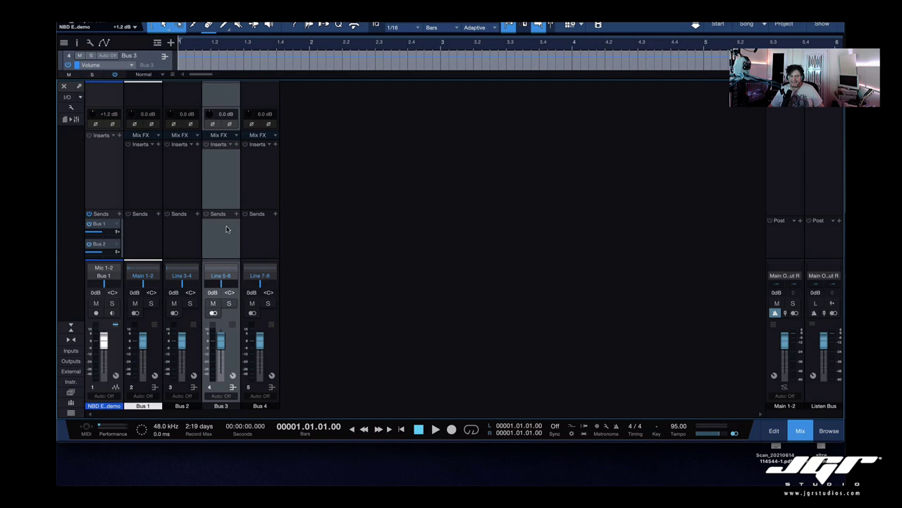
- Remove the Bus 1 and Bus 2 sends from the demo channel
{"action": "left_click", "coordinate": [117, 224]}
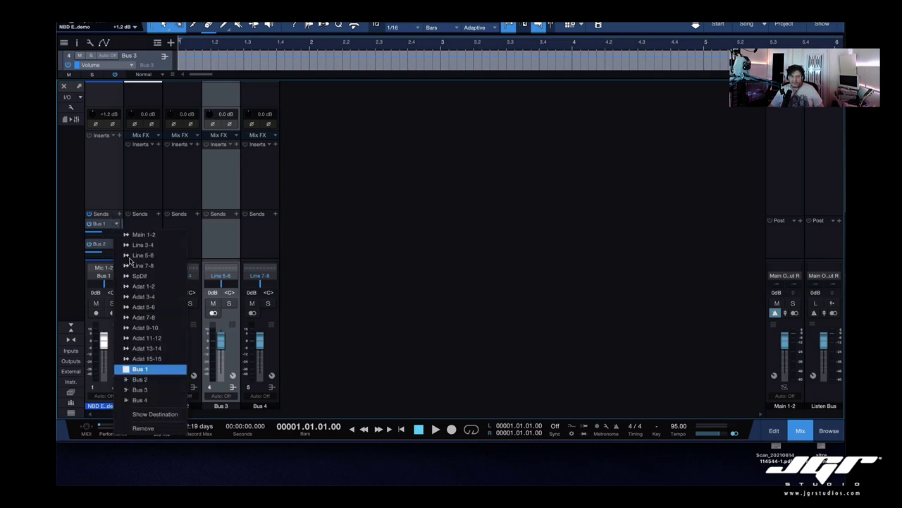
{"action": "left_click", "coordinate": [152, 428]}
{"action": "left_click", "coordinate": [117, 225]}
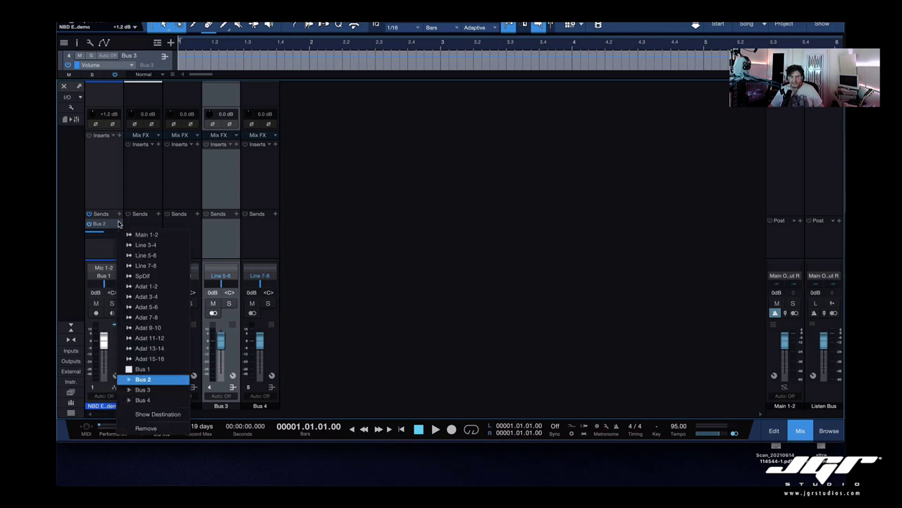
{"action": "left_click", "coordinate": [153, 428]}
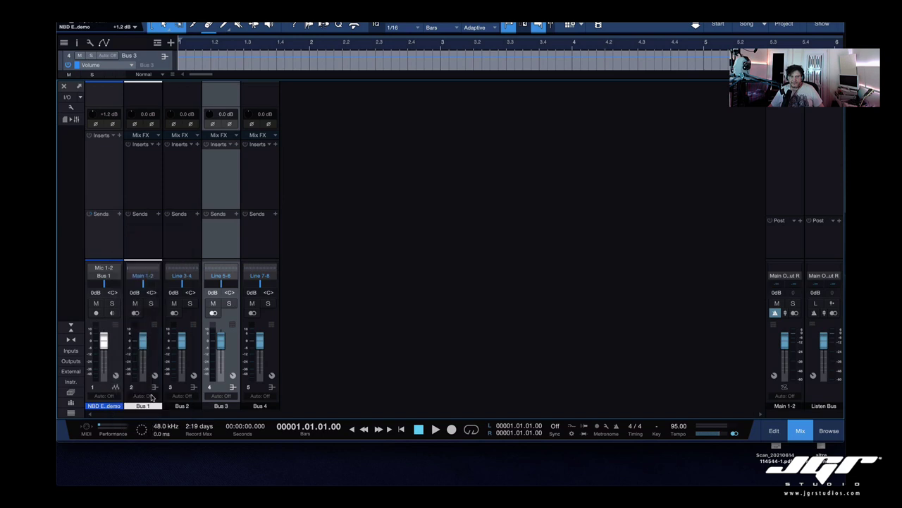
- Add sends from the demo channel directly to Main 1-2, Line 3-4, Line 5-6 and Line 7-8, and enlarge the Sends area to show all four
{"action": "left_click", "coordinate": [118, 215]}
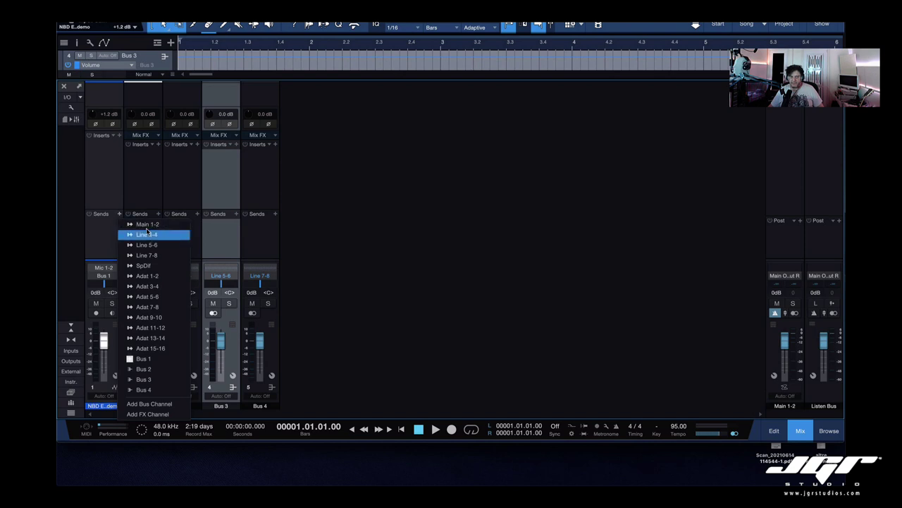
{"action": "left_click", "coordinate": [145, 224]}
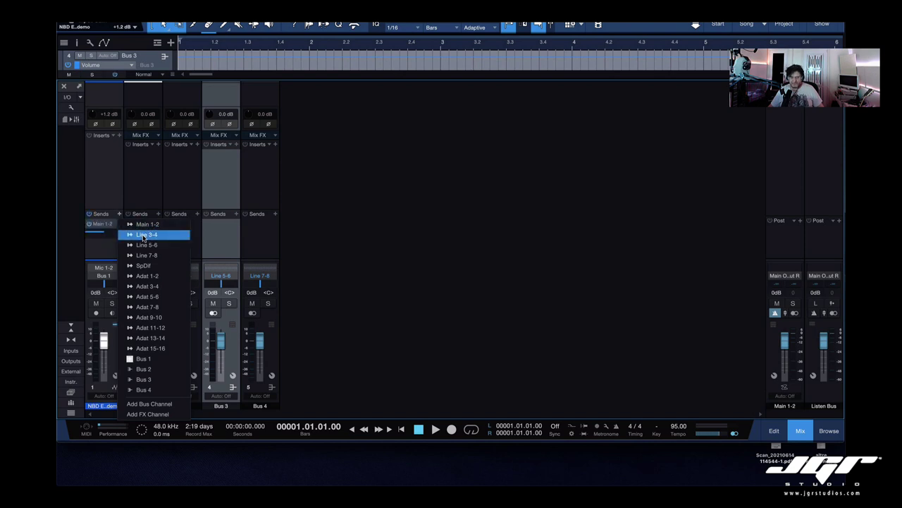
{"action": "left_click", "coordinate": [144, 234]}
{"action": "left_click", "coordinate": [119, 214]}
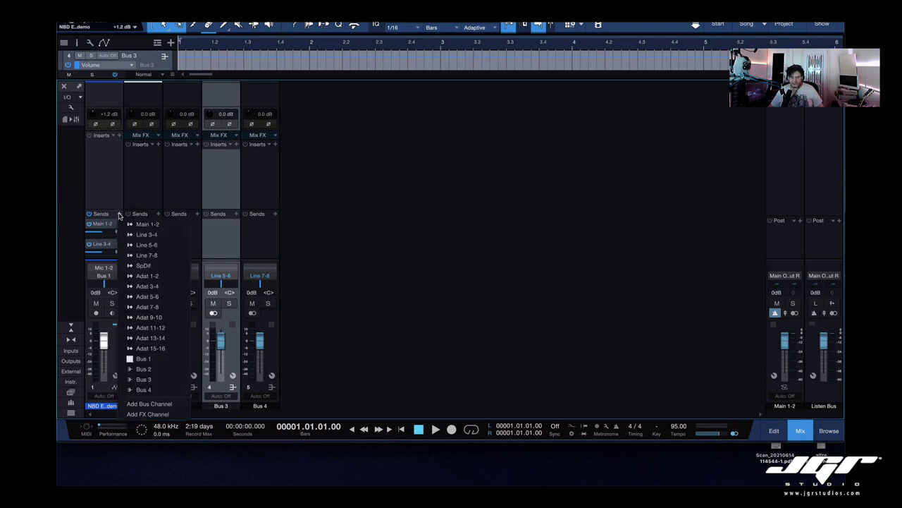
{"action": "left_click", "coordinate": [143, 245]}
{"action": "left_click", "coordinate": [119, 215]}
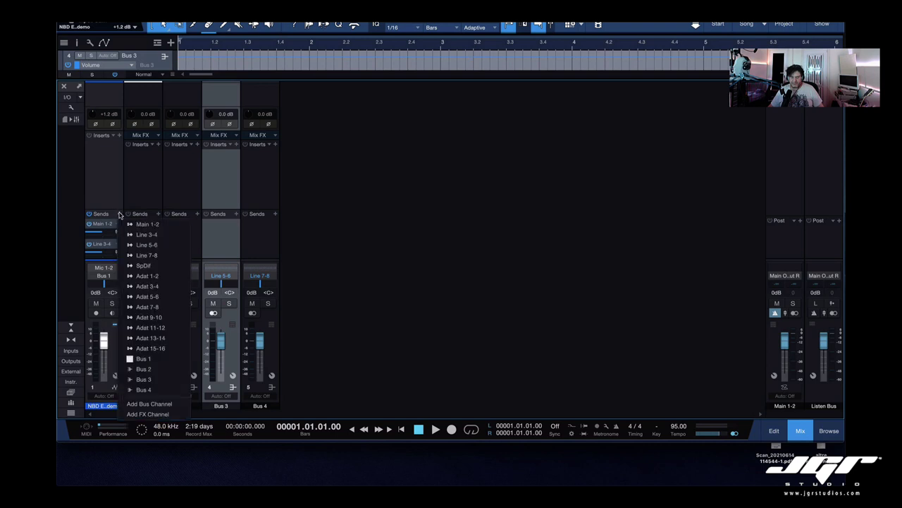
{"action": "left_click", "coordinate": [144, 254]}
{"action": "left_click_drag", "start_coordinate": [115, 210], "coordinate": [111, 165]}
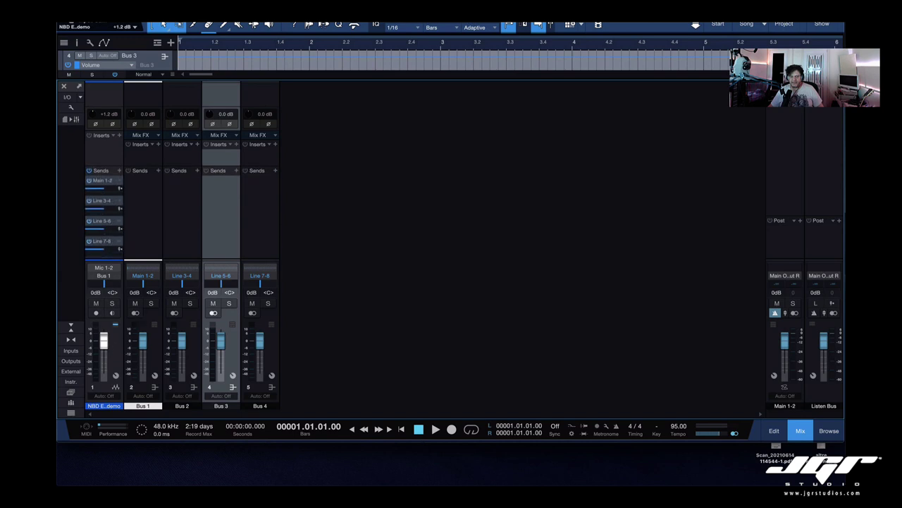
- Play the song with the output channels shown in the mixer and check the signal levels on Main 1-2 and the line outputs
{"action": "key", "text": "space"}
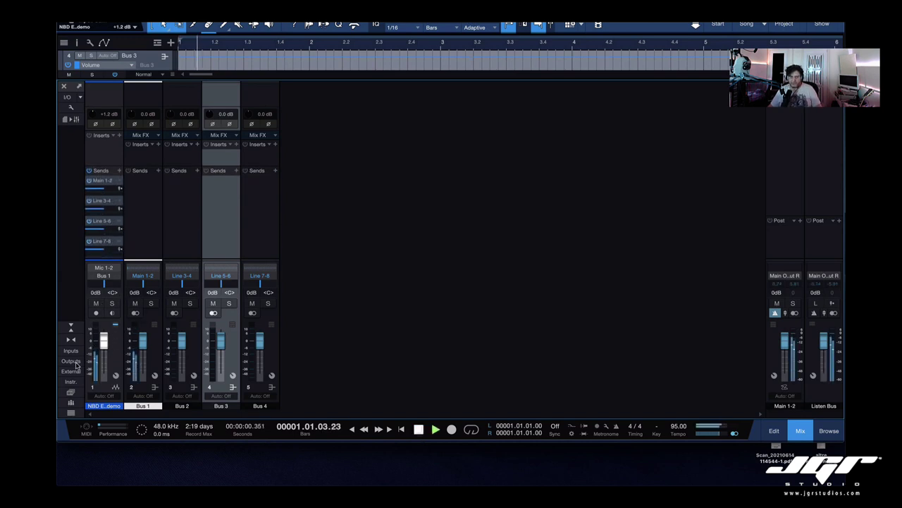
{"action": "left_click", "coordinate": [71, 360]}
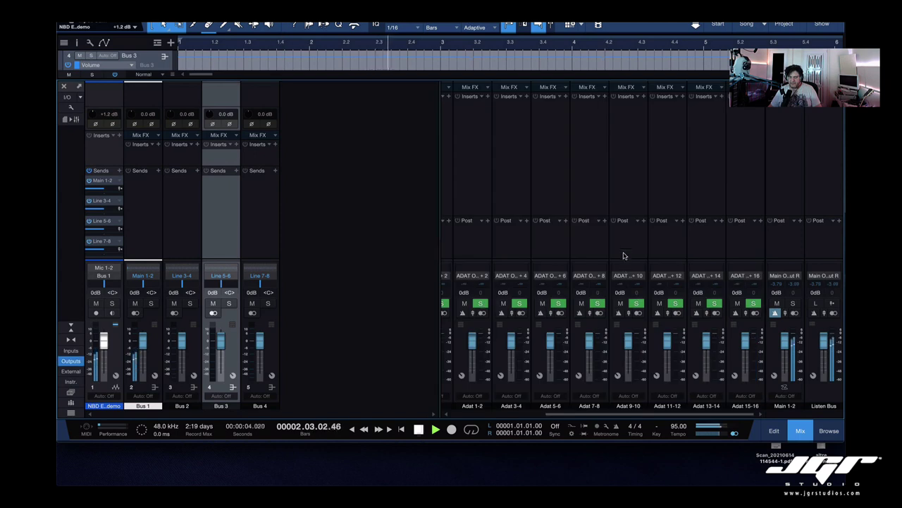
{"action": "left_click", "coordinate": [530, 414]}
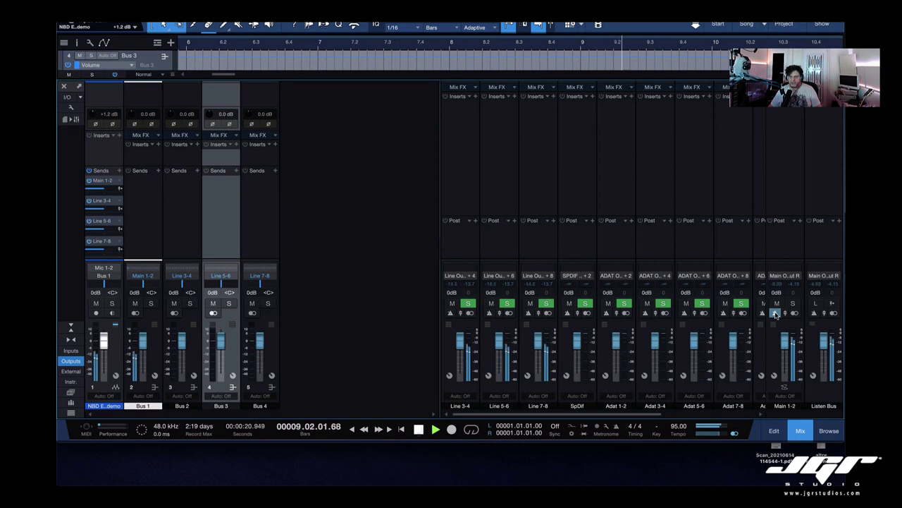
{"action": "key", "text": "space"}
{"action": "key", "text": "space"}
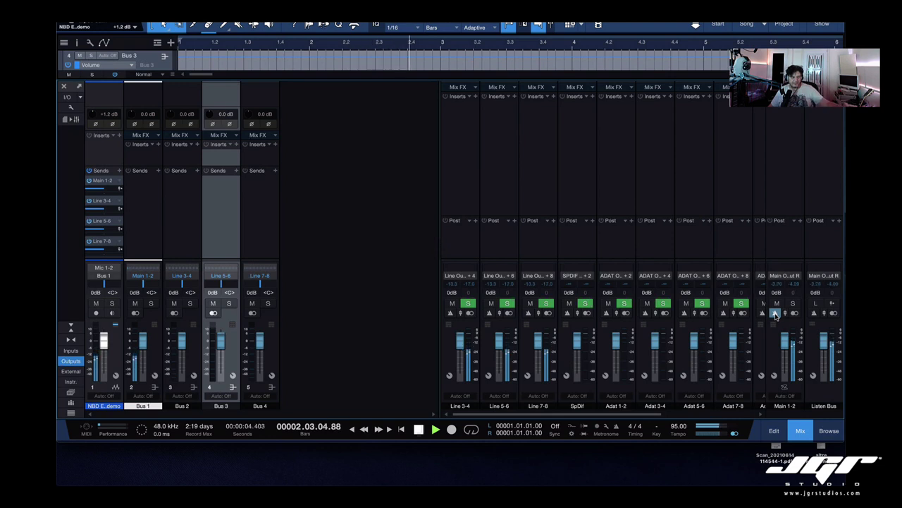
{"action": "key", "text": "space"}
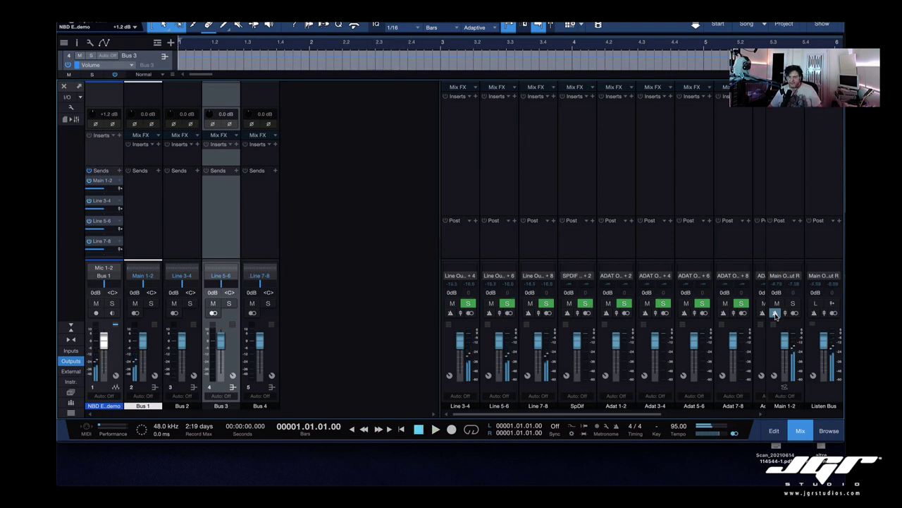
- Try the metronome click on the Line 5-6 output and adjust its click volume
{"action": "left_click", "coordinate": [500, 314]}
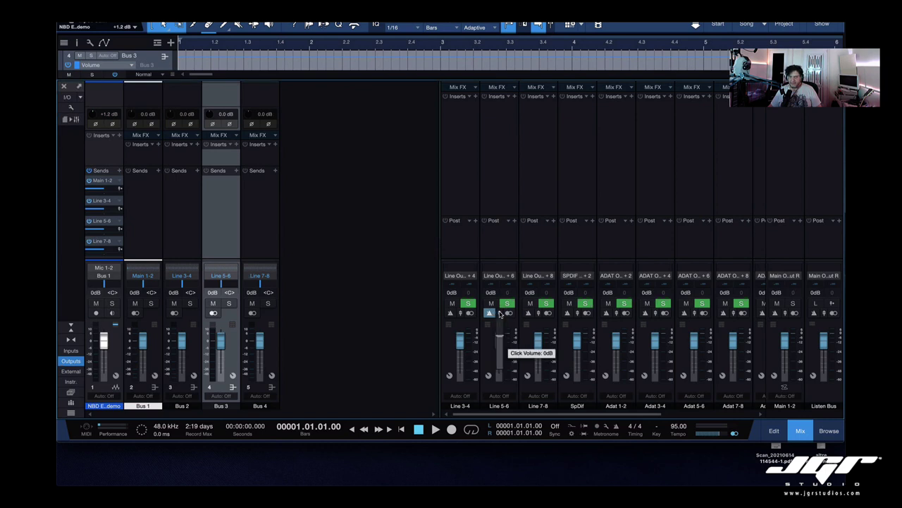
{"action": "mouse_move", "coordinate": [498, 342]}
{"action": "left_mouse_down"}
{"action": "mouse_move", "coordinate": [499, 367]}
{"action": "mouse_move", "coordinate": [500, 338]}
{"action": "left_mouse_up"}
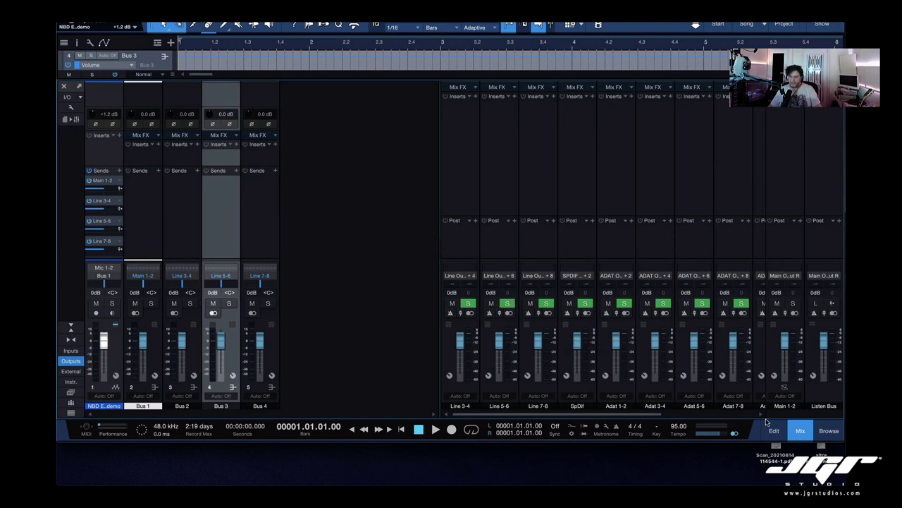
- Render the metronome click to its own track from timeline start to song end, with the mixer and Metronome Setup closed
{"action": "left_click", "coordinate": [802, 429]}
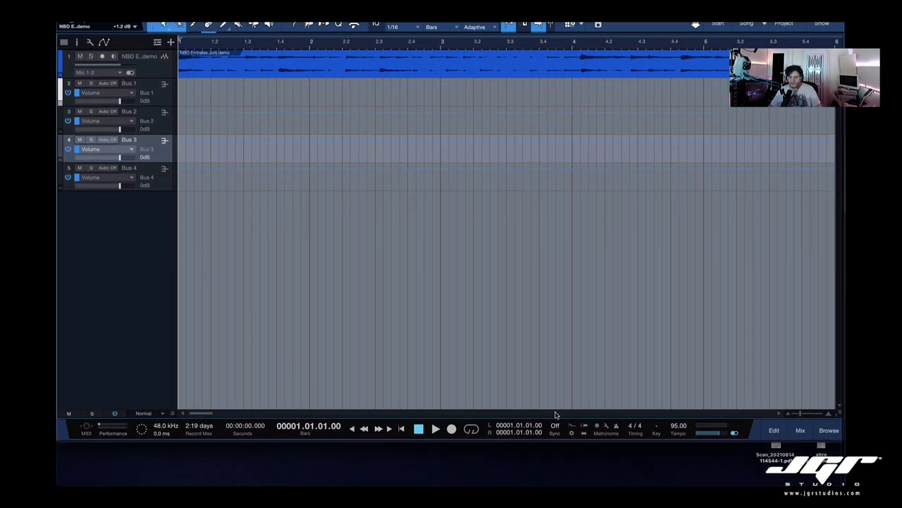
{"action": "left_click", "coordinate": [606, 426]}
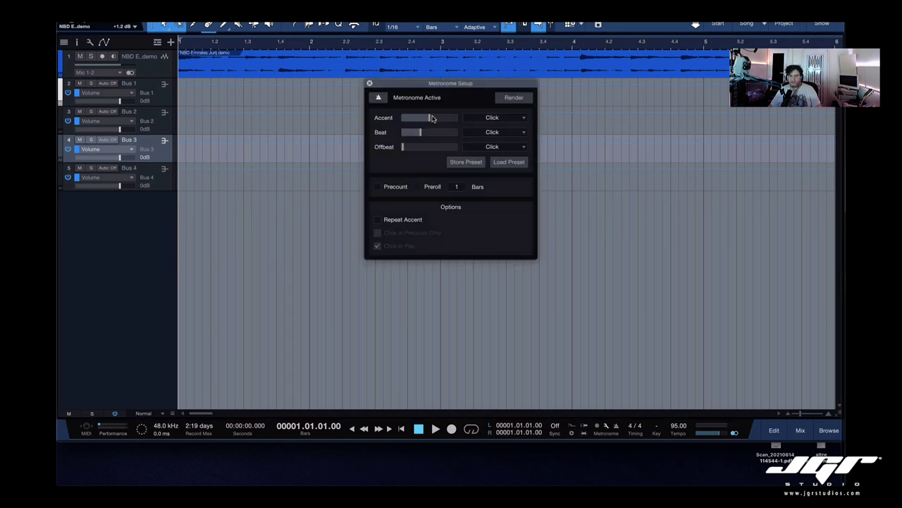
{"action": "left_click", "coordinate": [514, 98]}
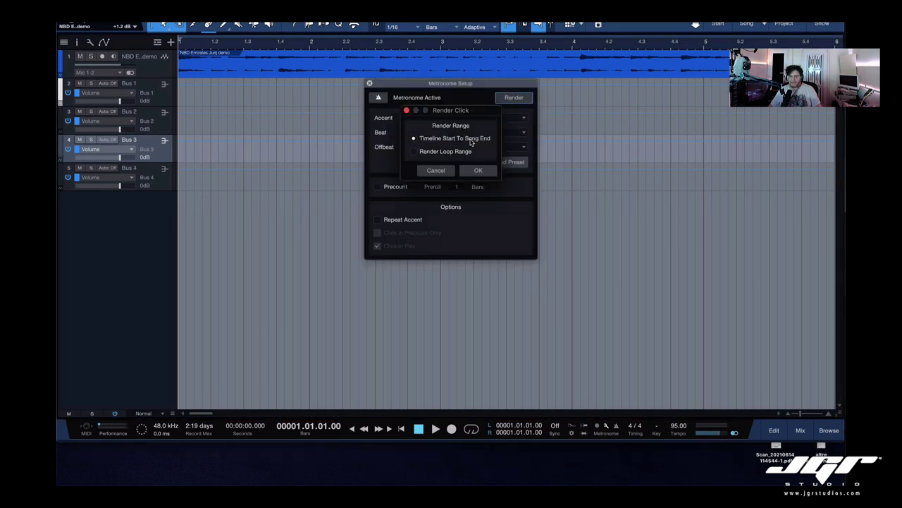
{"action": "left_click", "coordinate": [479, 171]}
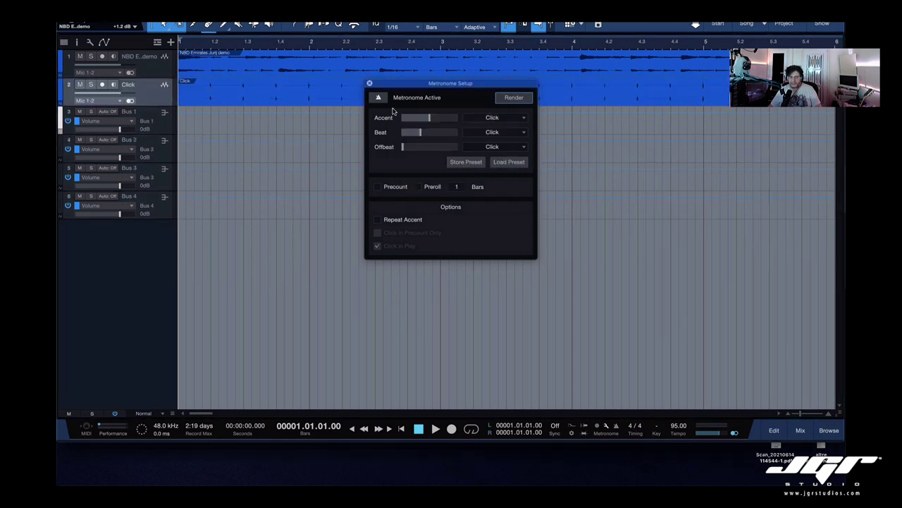
{"action": "left_click", "coordinate": [370, 83]}
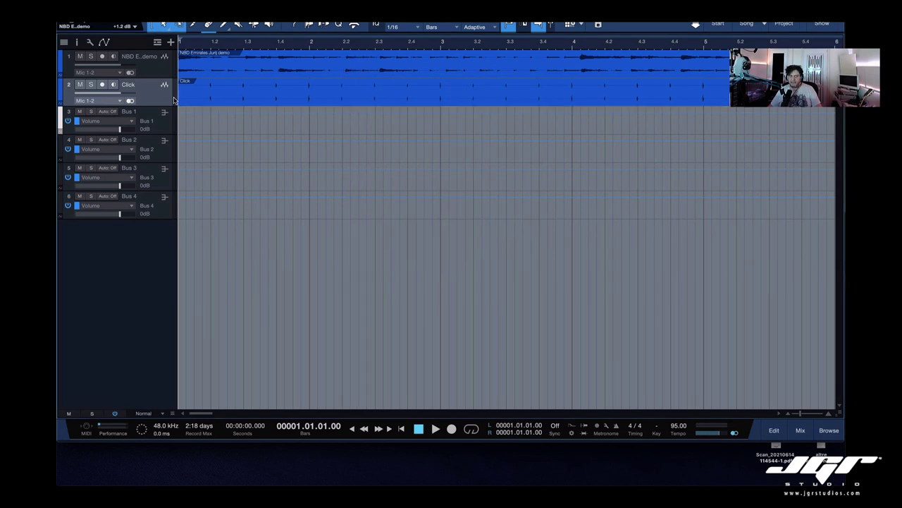
- Show the new Click channel in the mixer and look at the Scenes recall options
{"action": "left_click", "coordinate": [800, 430]}
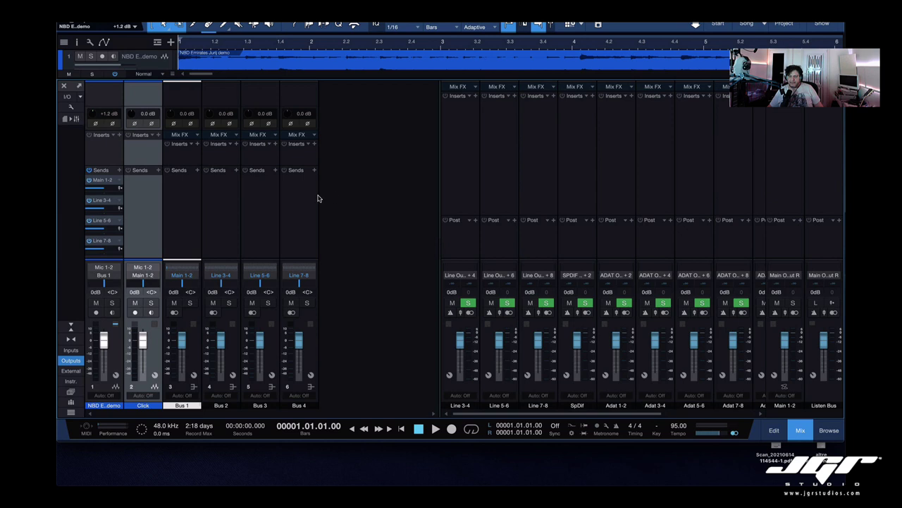
{"action": "mouse_move", "coordinate": [397, 27]}
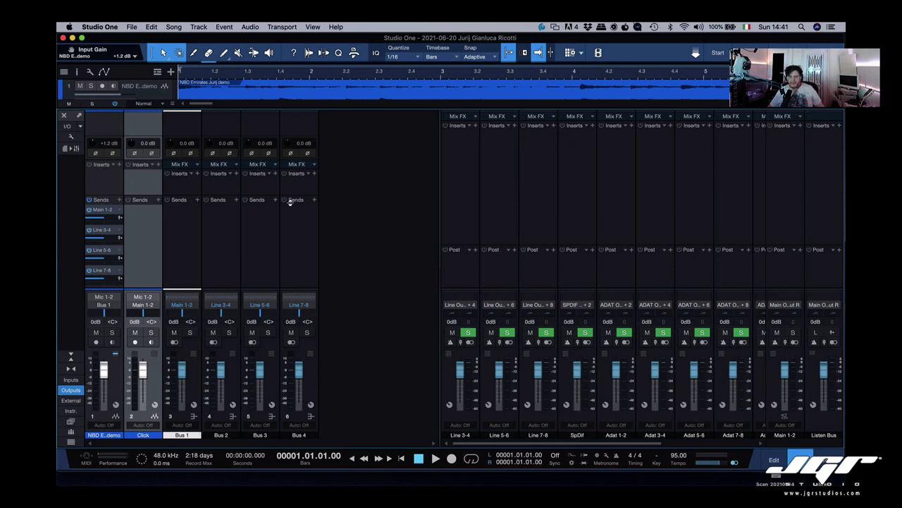
{"action": "left_click", "coordinate": [72, 421]}
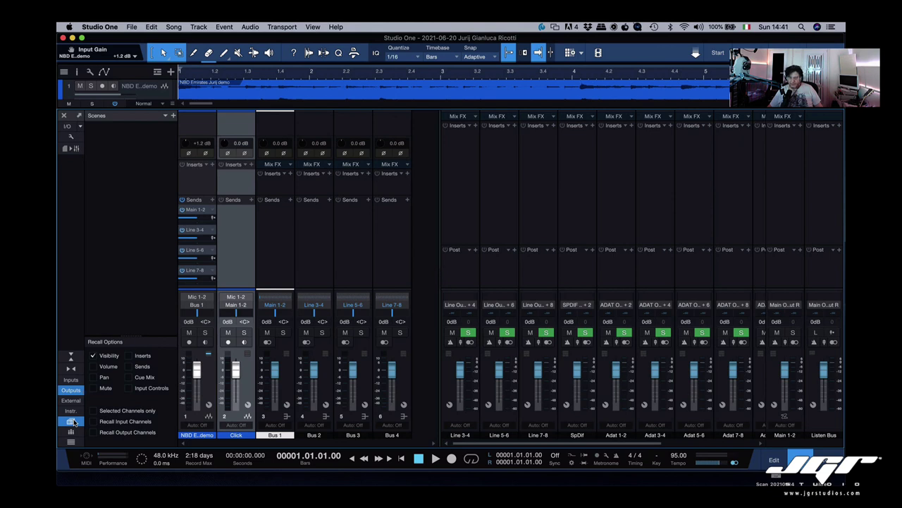
{"action": "left_click", "coordinate": [71, 421]}
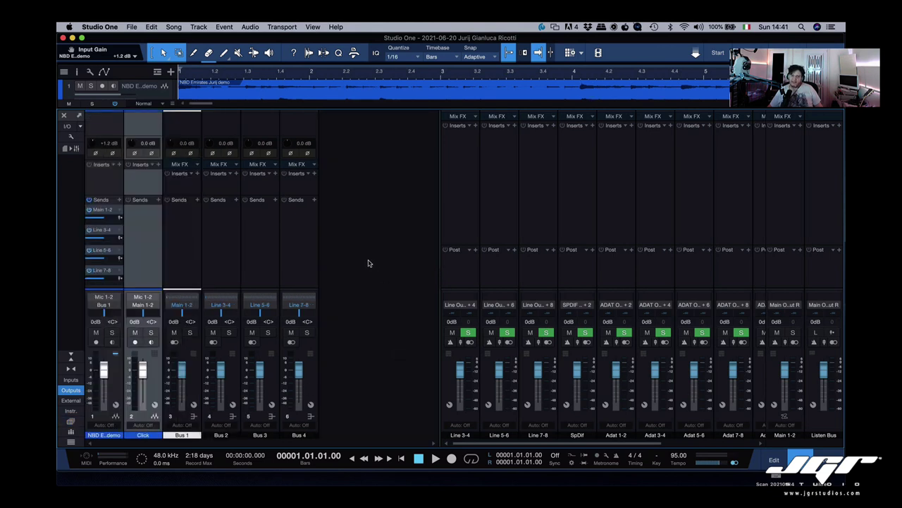